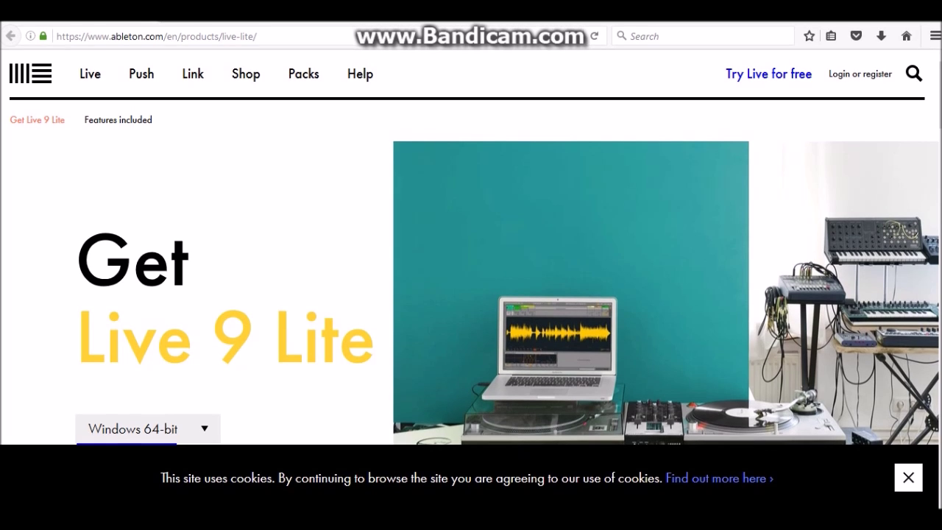
- Download the Windows 64-bit version of Live 9 Lite, accepting the default WinZip handling, and check the download's progress
scroll(471, 250, down, 2)
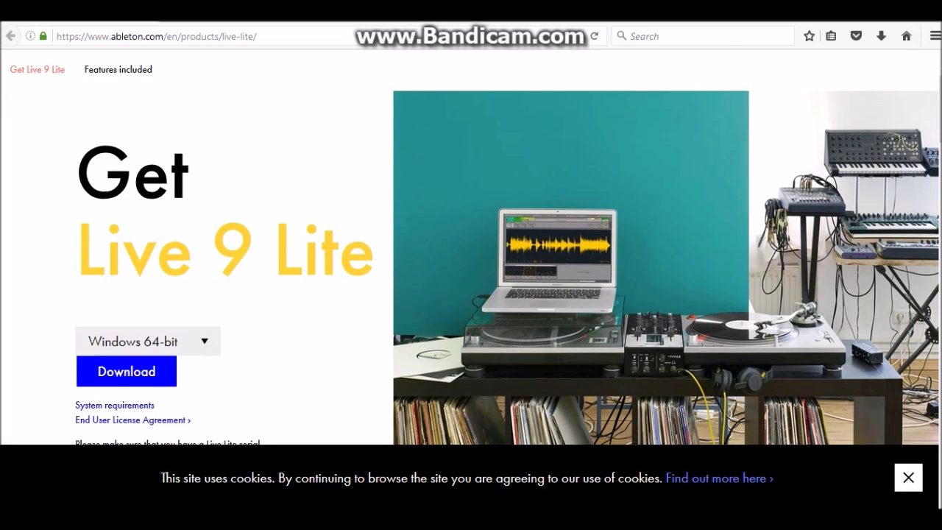
click(147, 341)
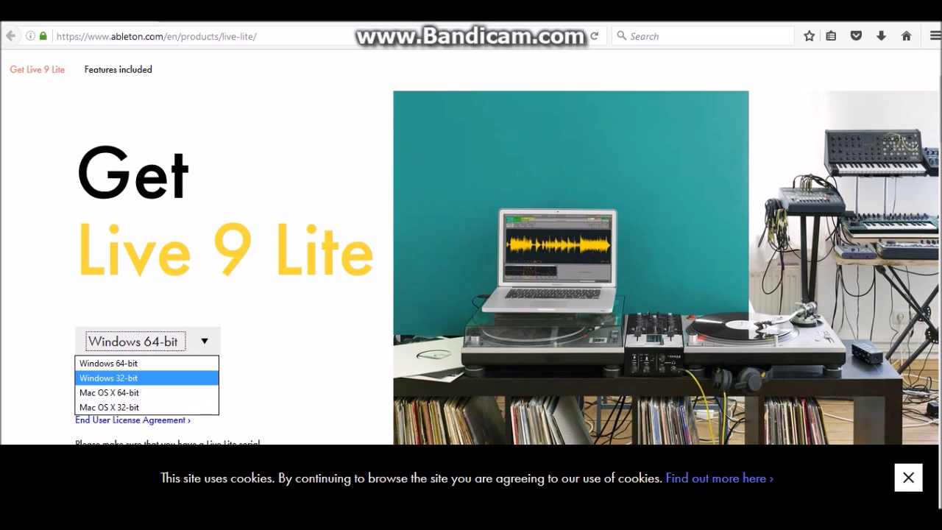
click(147, 363)
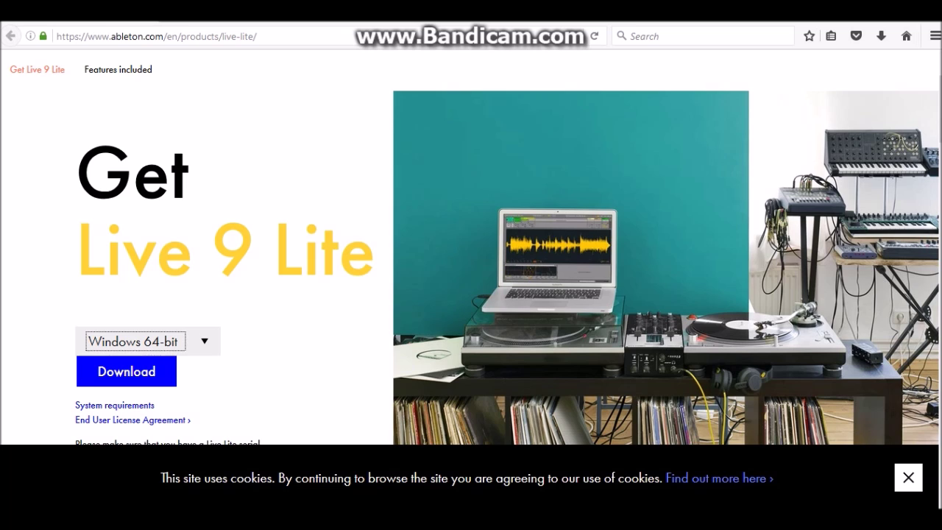
key(Tab)
key(Return)
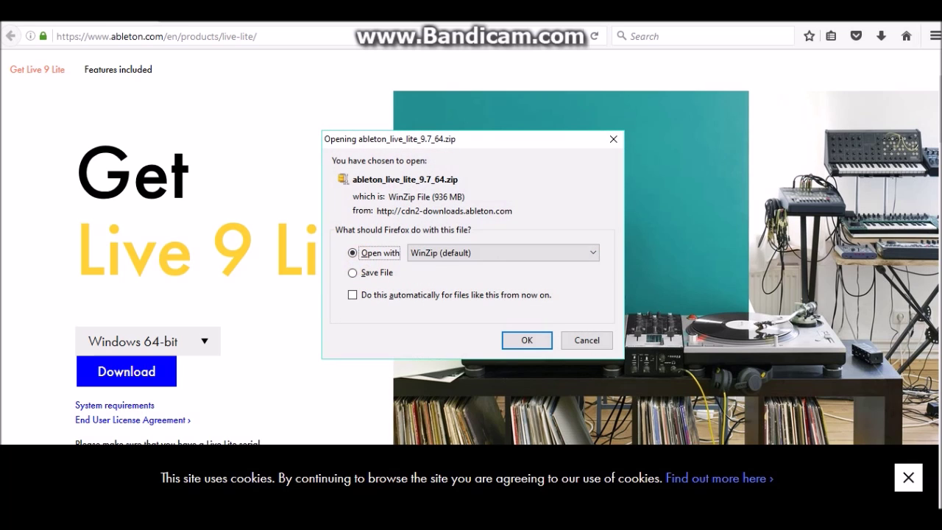
key(Return)
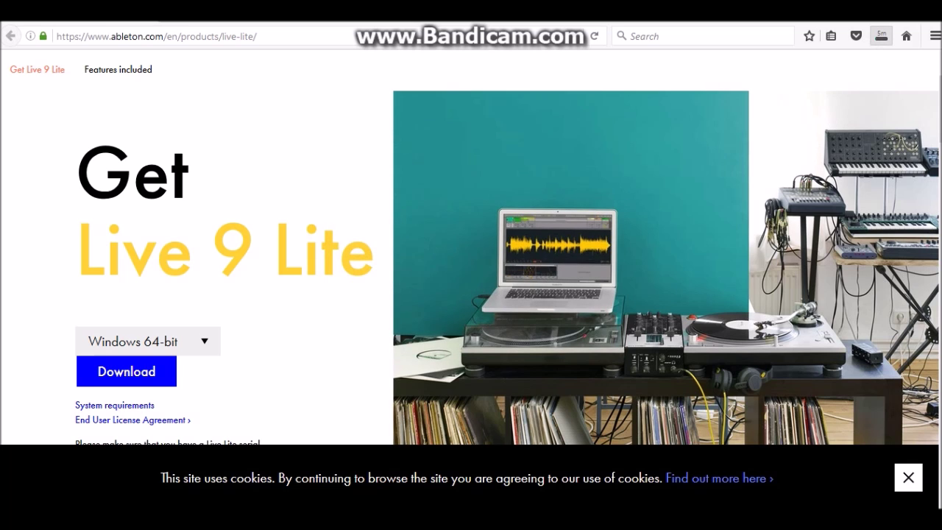
click(881, 35)
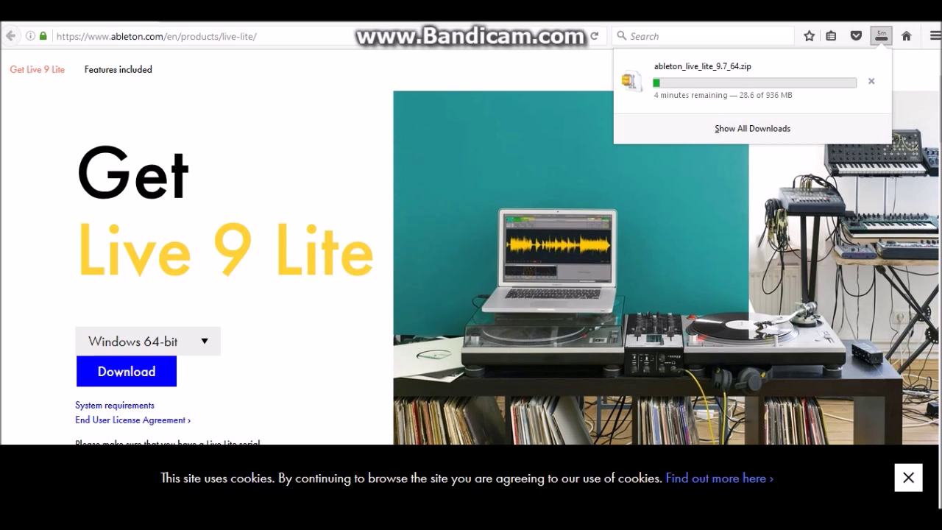
click(881, 36)
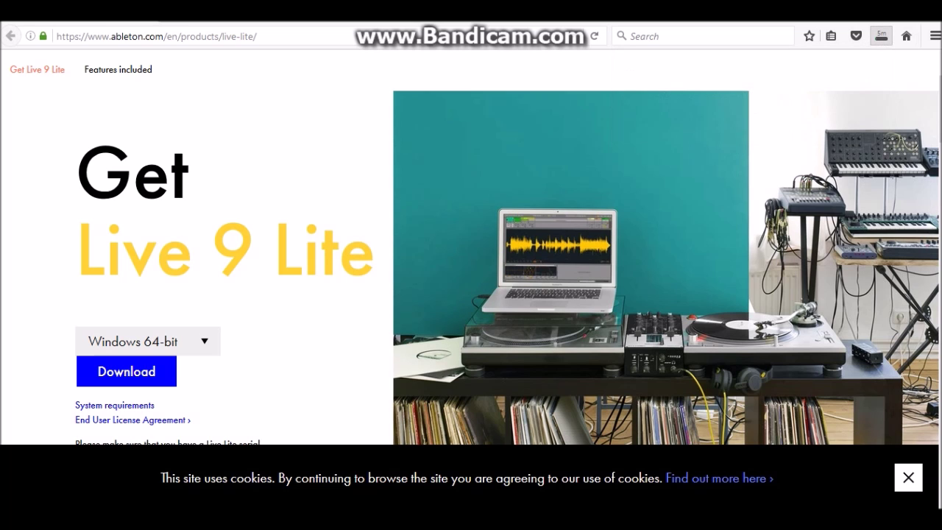
- Place the downloaded ableton_live_lite_9.7_64.zip on the desktop from the browser's downloads and minimize the browser
key(F11)
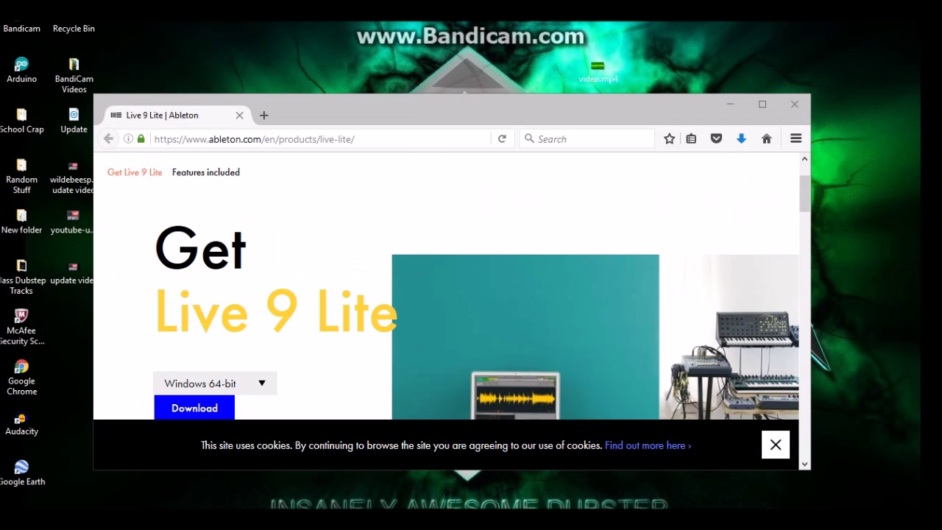
click(741, 139)
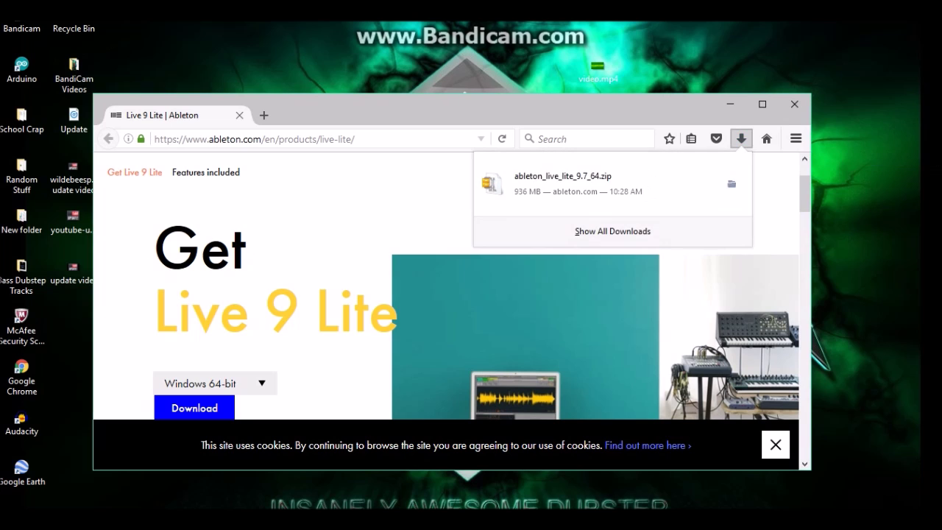
drag(531, 188, 666, 68)
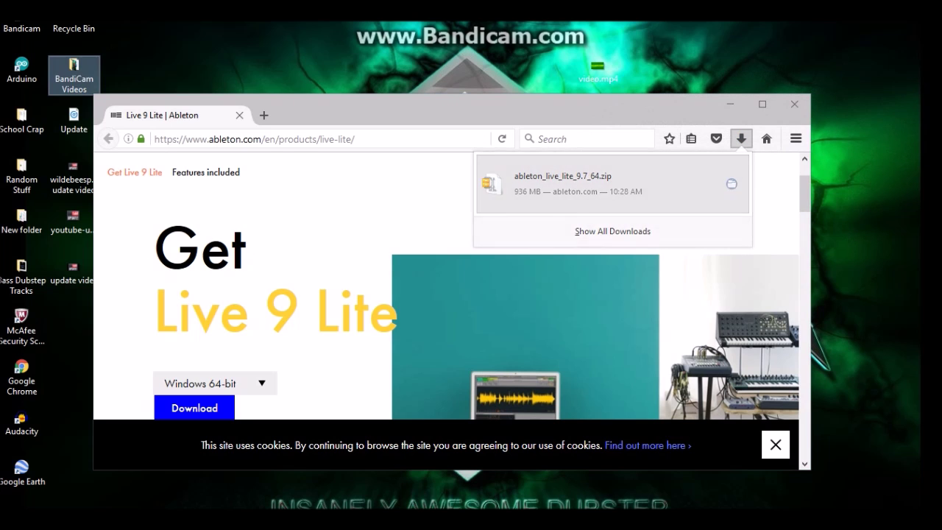
click(730, 104)
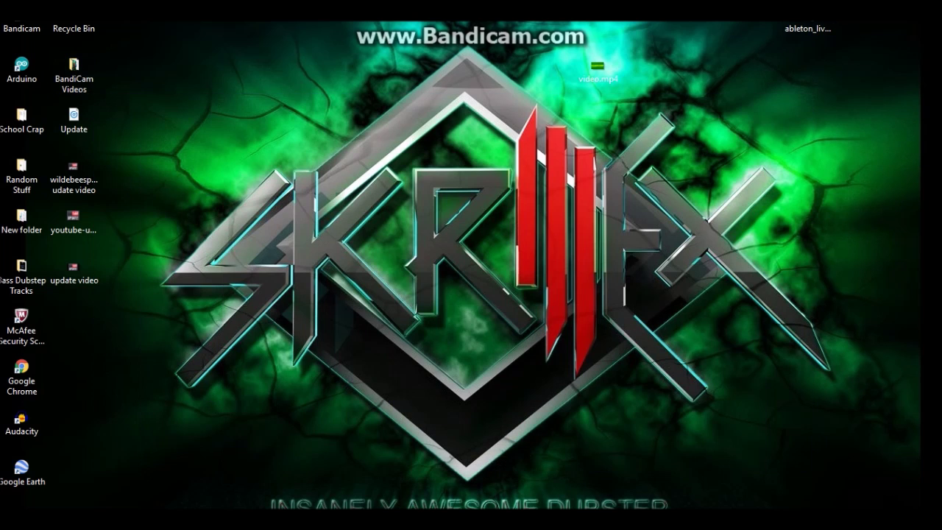
drag(808, 28, 703, 175)
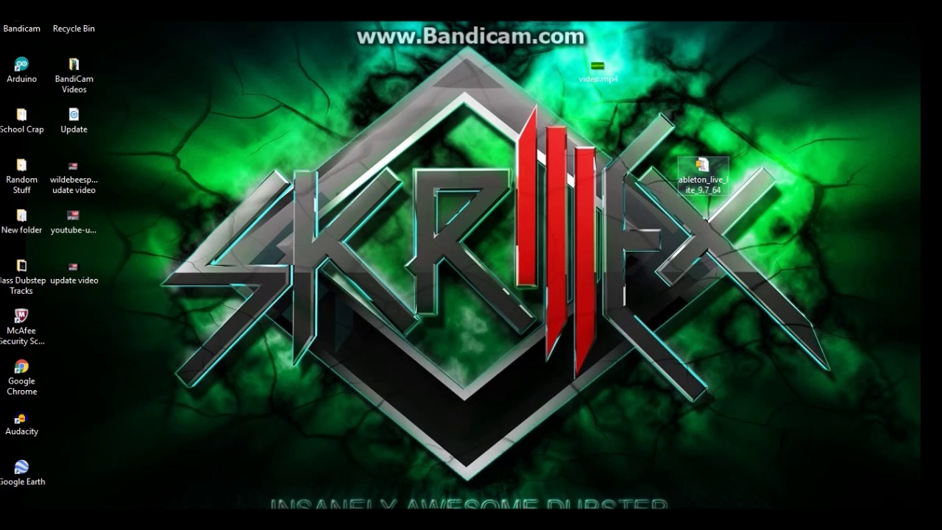
- Dismiss the WinZip trial window and open the ableton_live_lite_9.7_64 archive with Windows Explorer instead
key(Return)
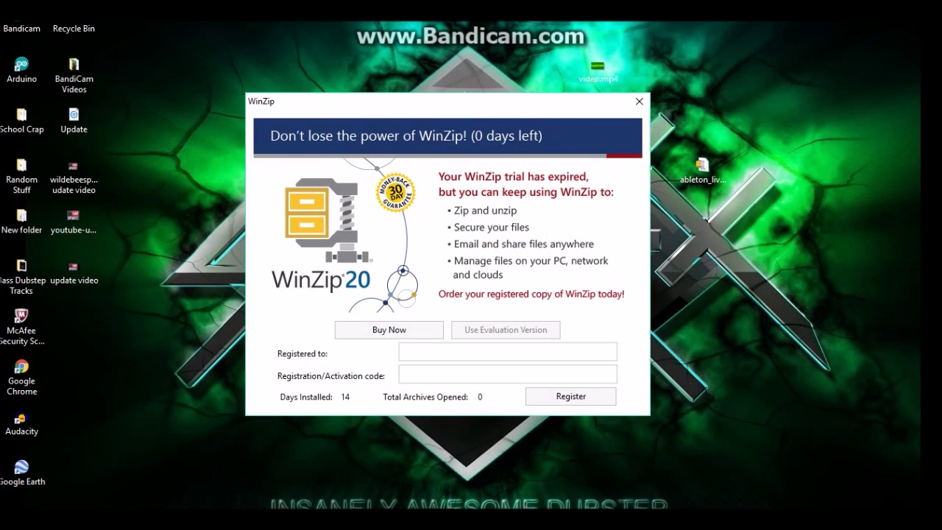
click(639, 102)
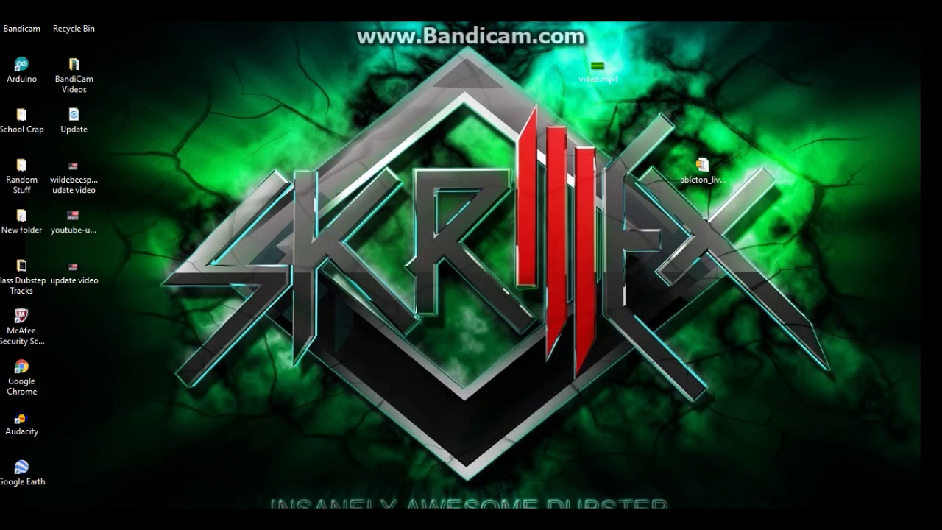
right_click(691, 157)
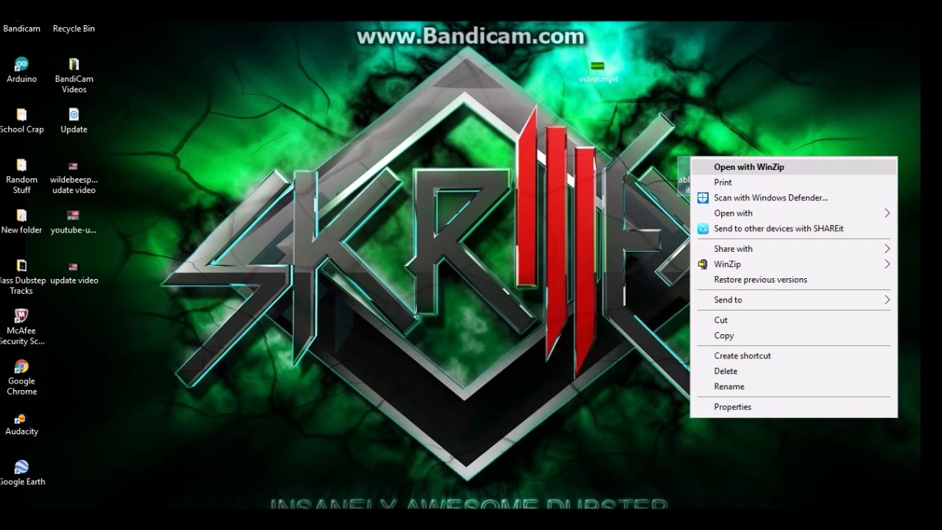
key(Down)
key(Down)
key(Down)
key(Down)
key(Down)
key(Down)
key(Down)
key(Down)
key(Down)
key(Down)
key(Down)
key(Down)
key(Down)
key(Down)
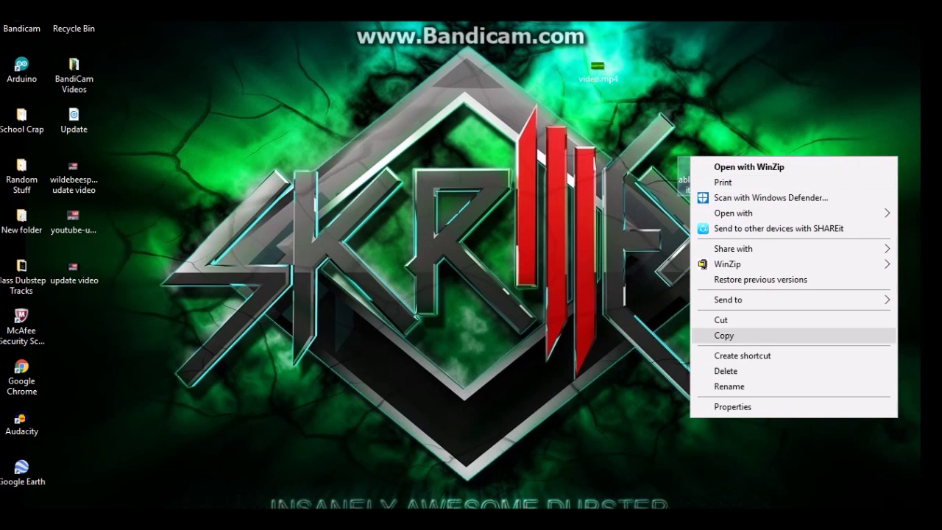
key(Down)
key(Down)
key(Down)
key(Down)
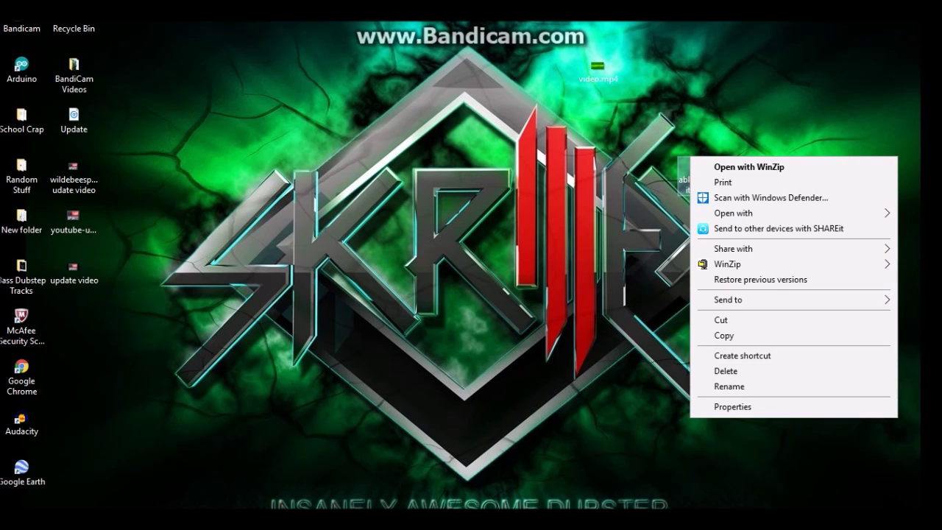
key(Right)
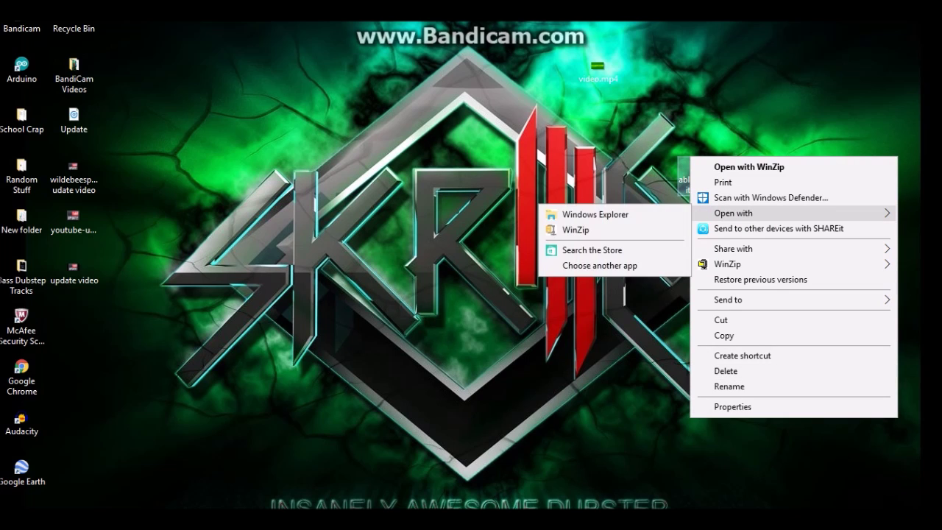
key(Down)
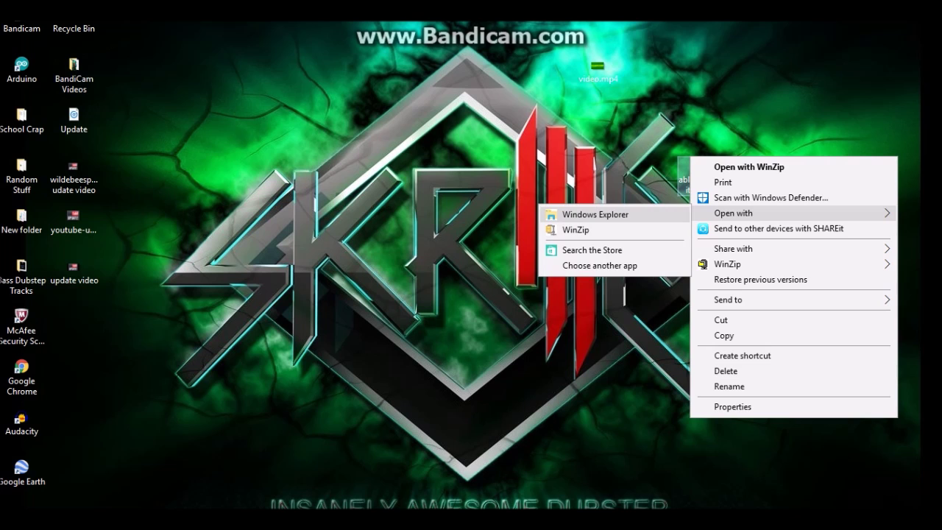
key(Return)
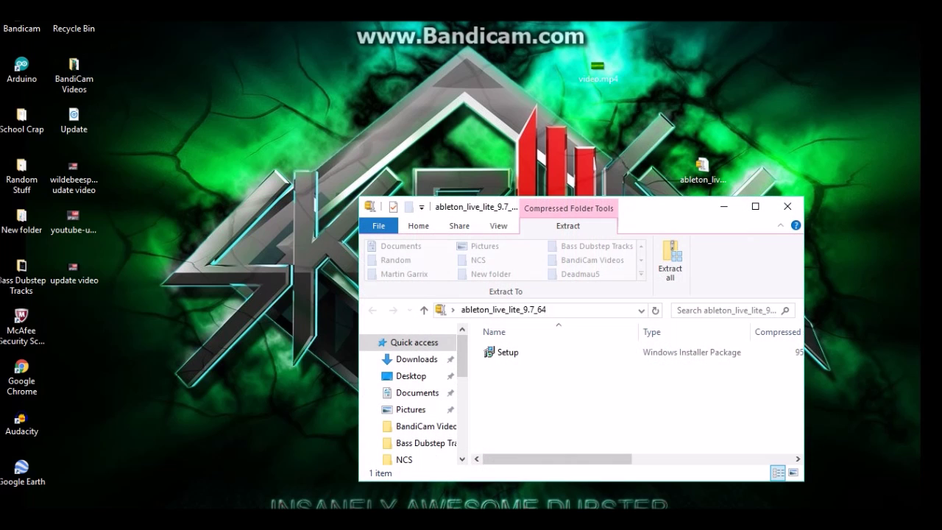
- Run Setup from the opened archive and accept the End-User License Agreement in the Ableton Live 9 Lite setup wizard
click(507, 352)
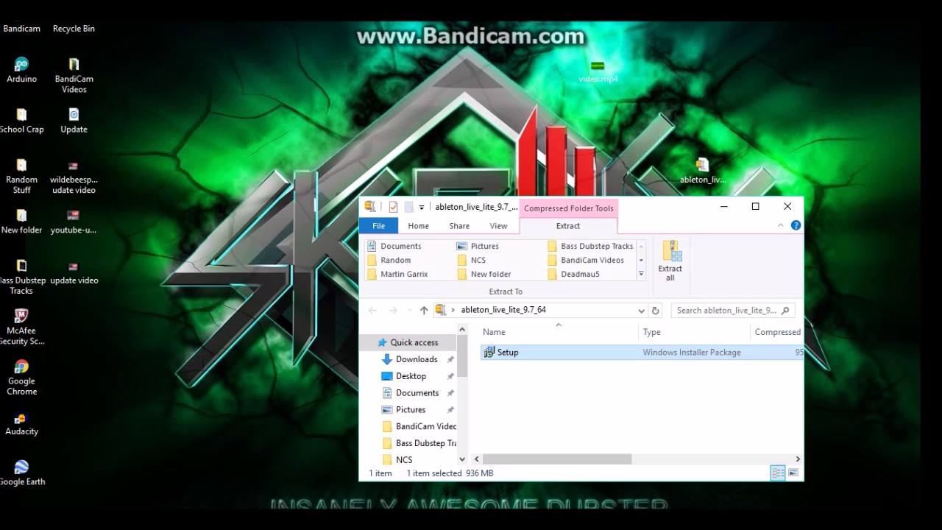
drag(669, 206, 649, 173)
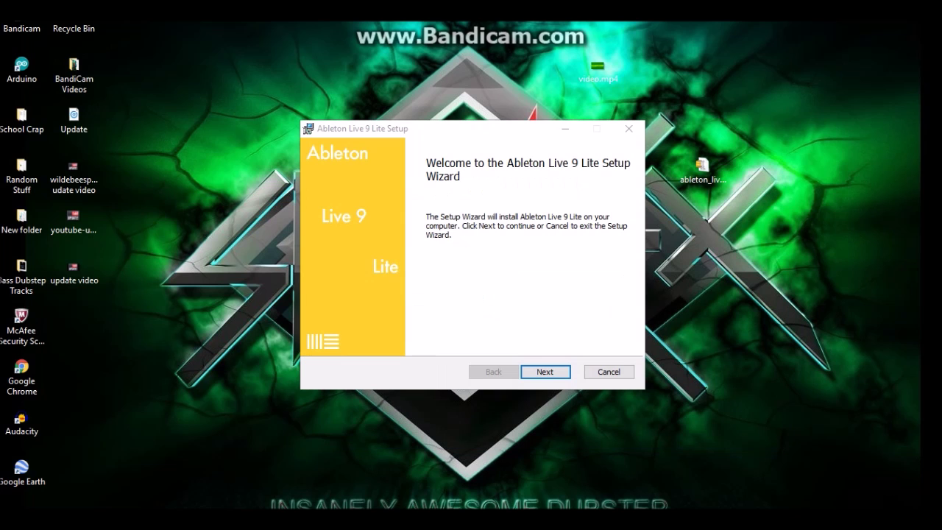
click(545, 372)
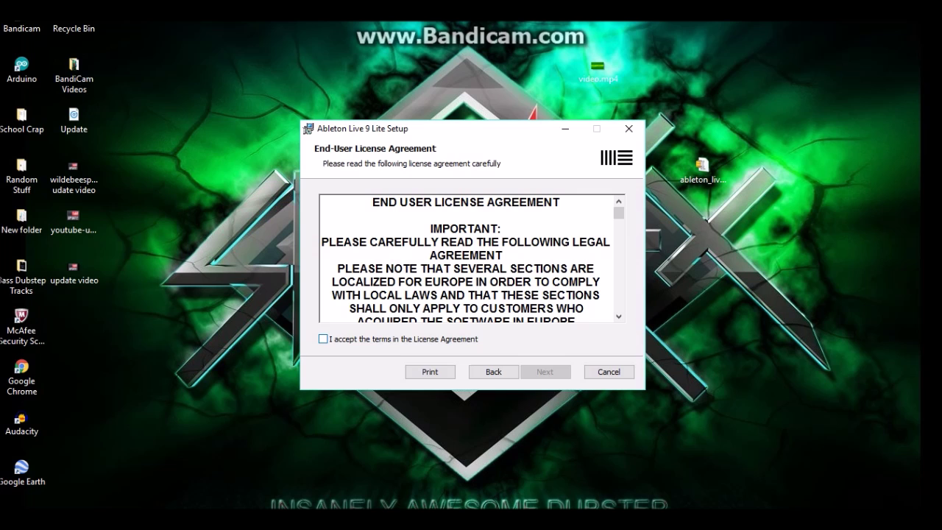
click(323, 338)
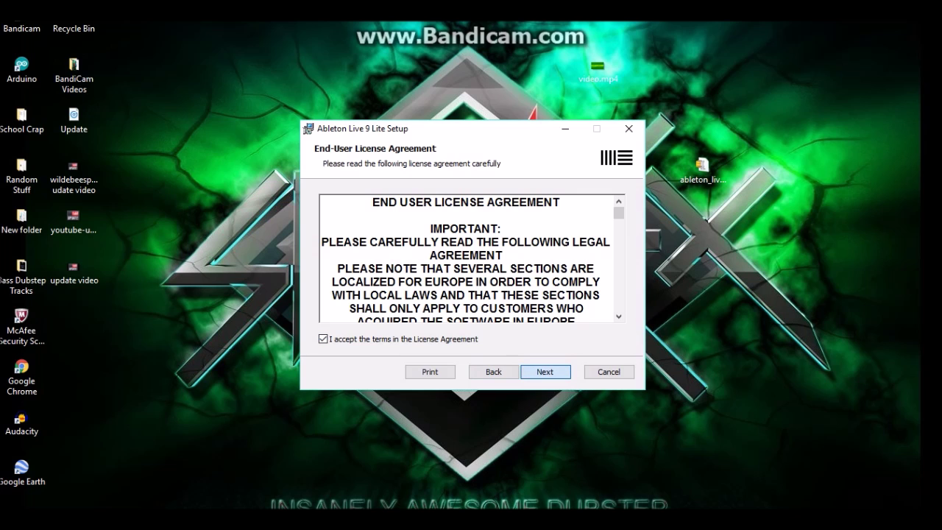
key(Return)
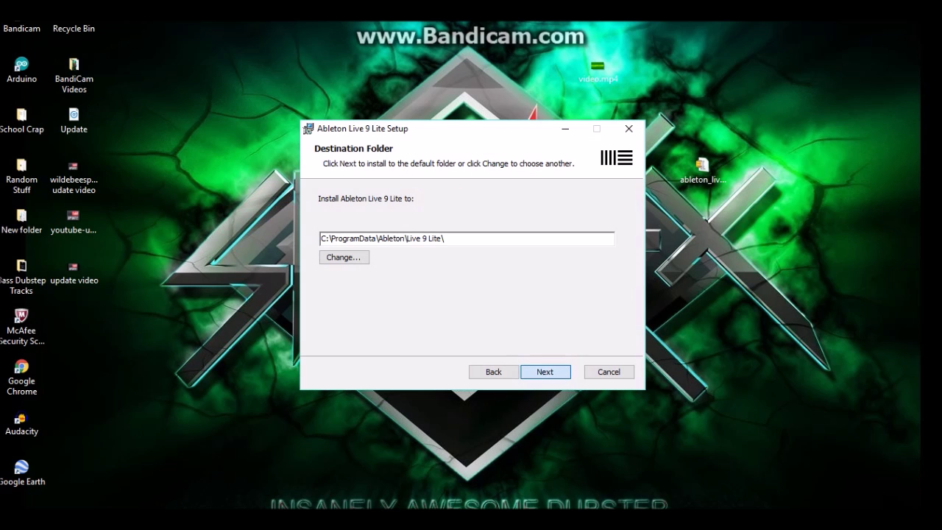
- Install Ableton Live 9 Lite to the default folder C:\ProgramData\Ableton\Live 9 Lite\ and finish the wizard with launching enabled
key(Return)
key(Return)
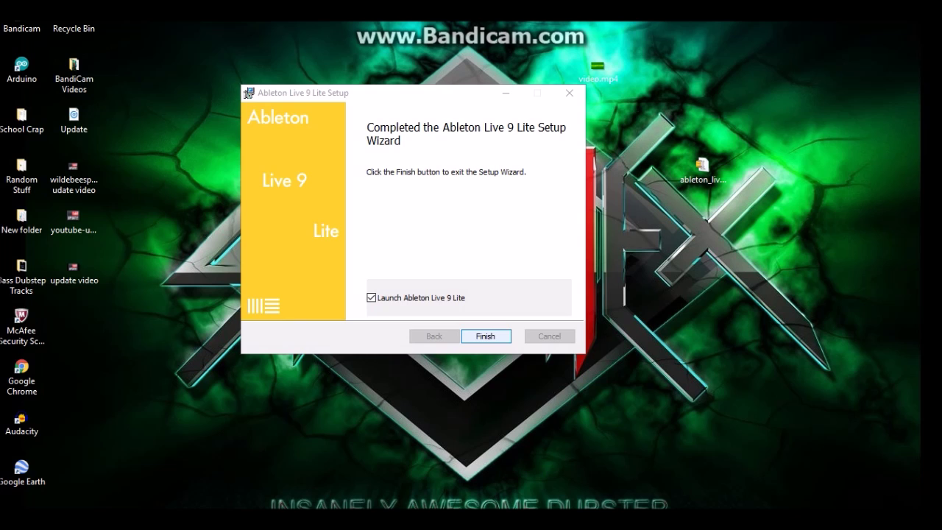
key(Return)
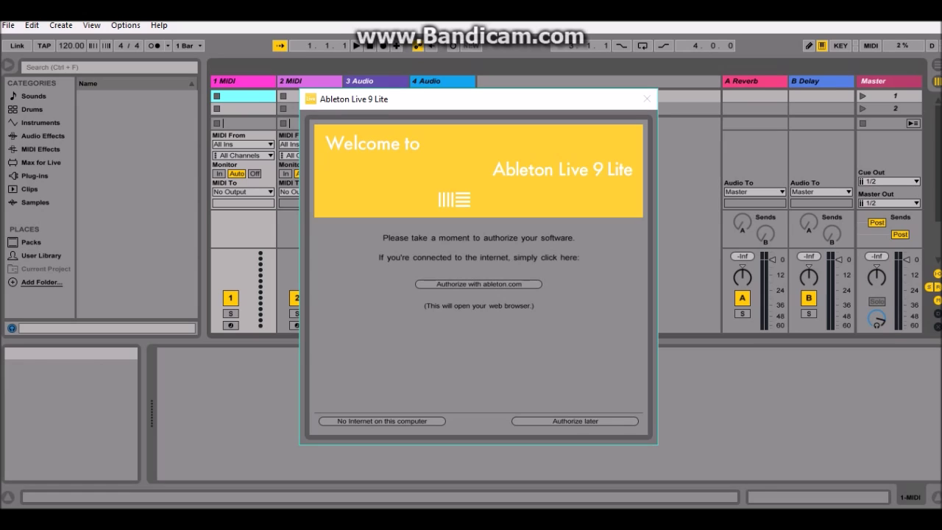
- Start authorizing Live with ableton.com, dismiss the cookie notice and review the Log in and Register forms in the browser
click(478, 284)
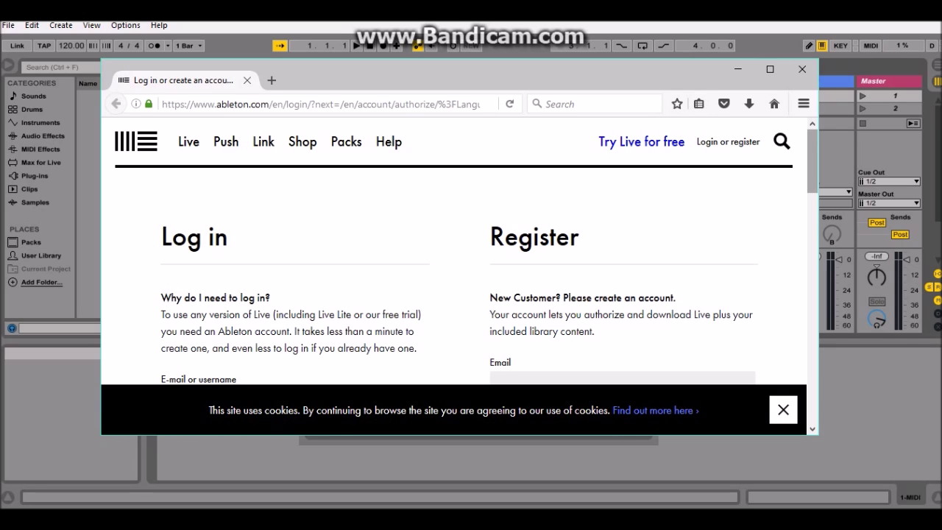
scroll(457, 250, down, 3)
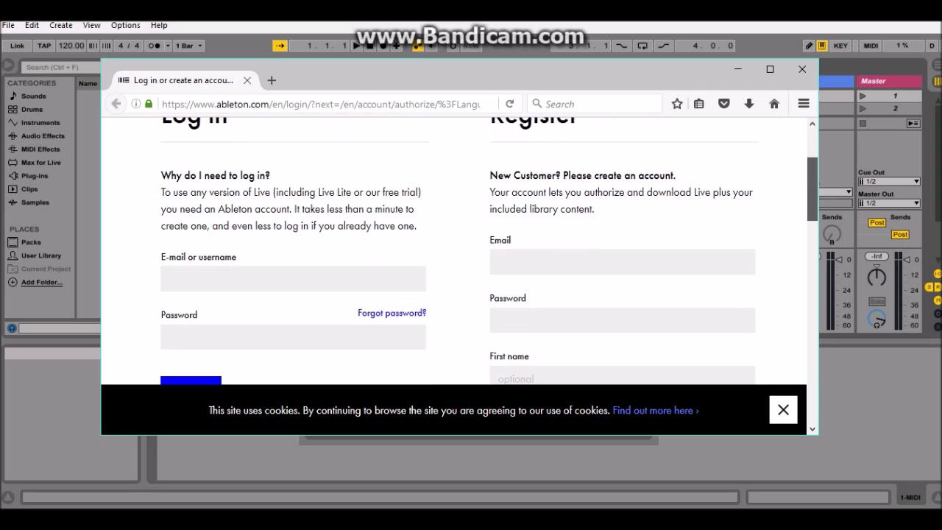
scroll(457, 250, down, 10)
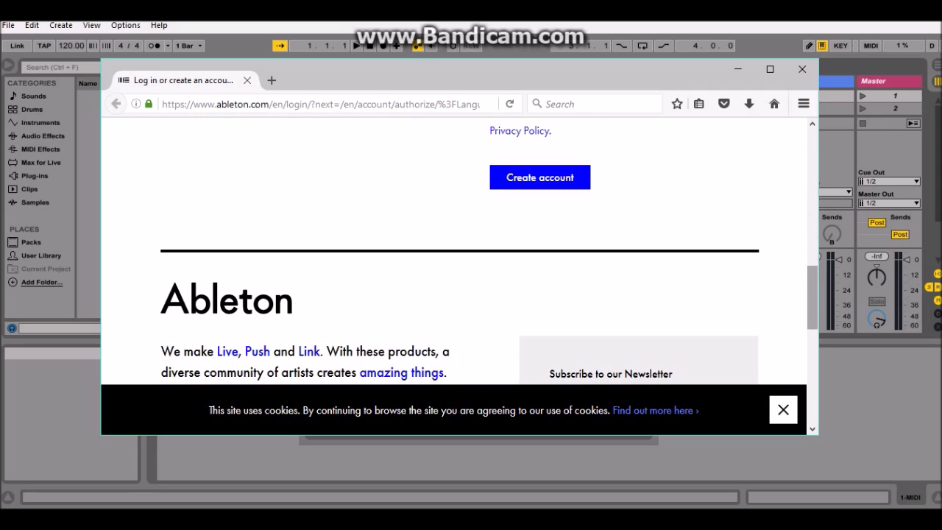
scroll(456, 250, up, 8)
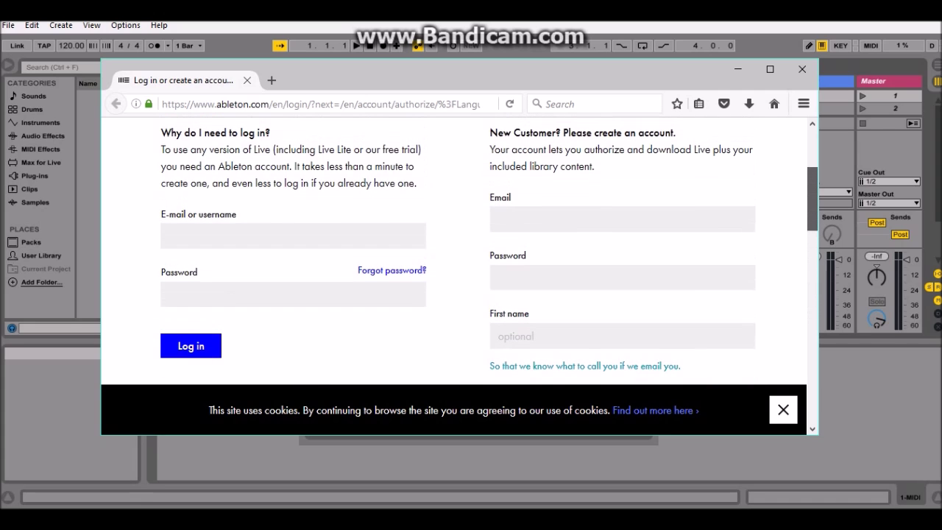
scroll(489, 249, down, 1)
scroll(489, 250, down, 4)
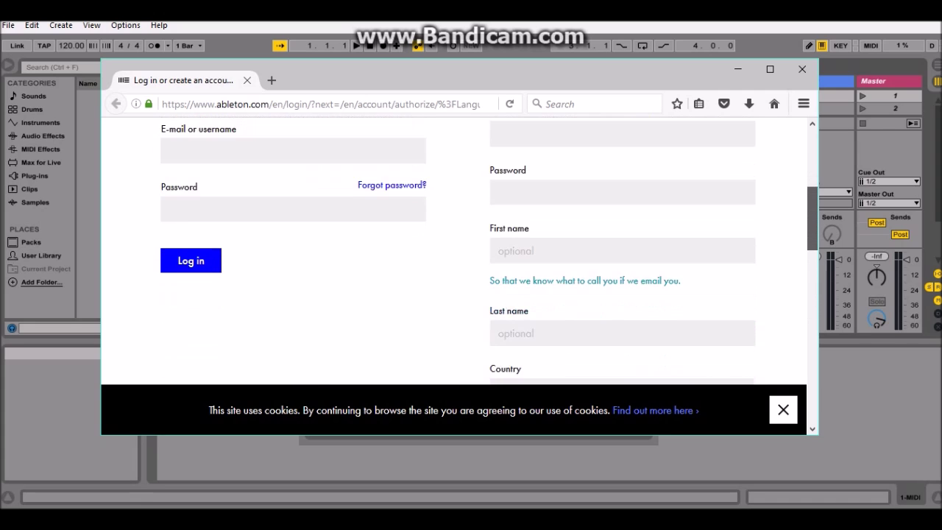
scroll(489, 250, down, 1)
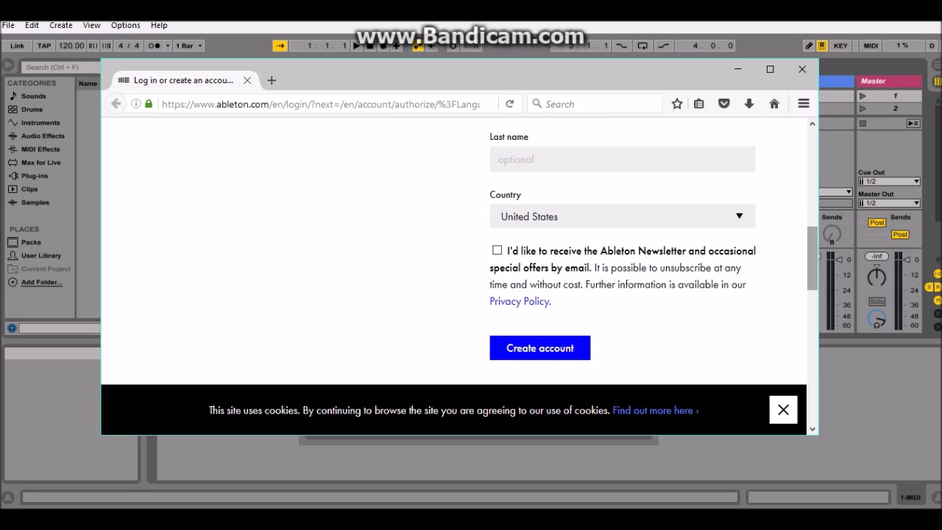
click(783, 409)
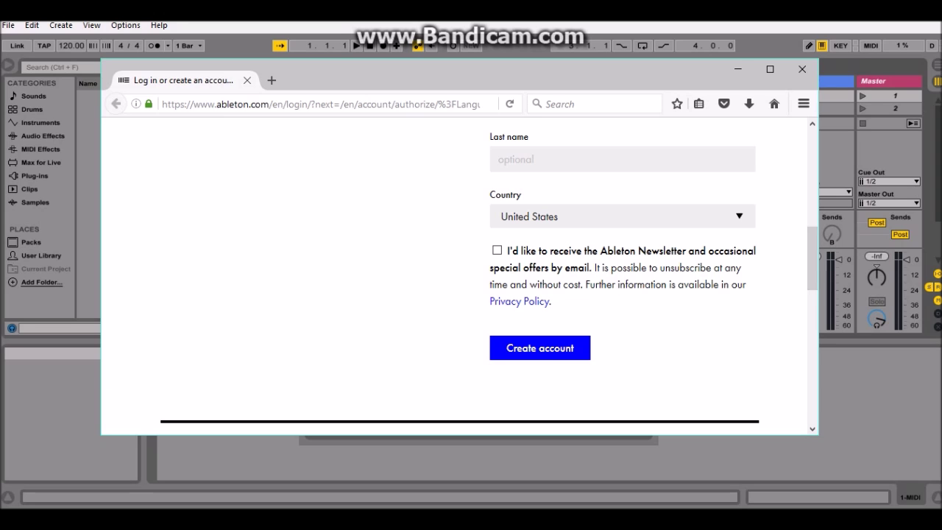
drag(812, 258, 812, 348)
scroll(459, 273, up, 10)
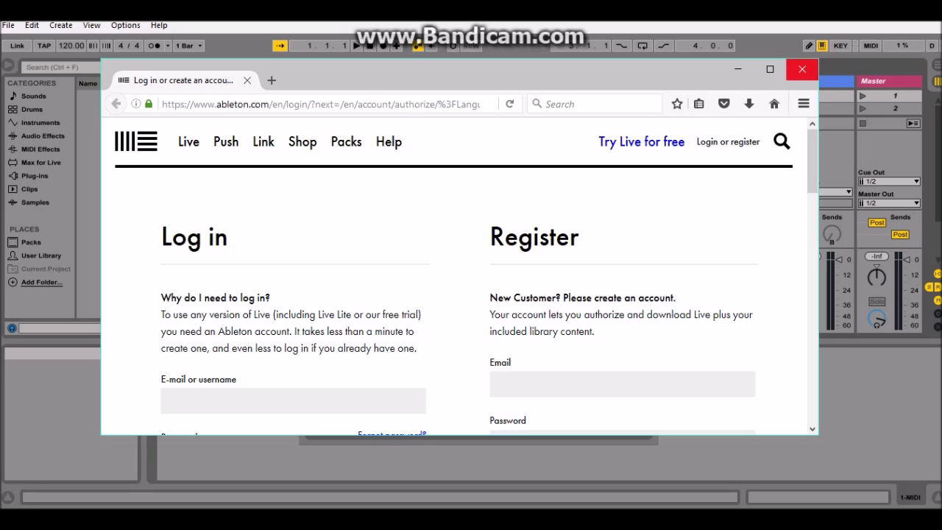
- Close the browser login page and choose to authorize Ableton Live 9 Lite later
click(802, 69)
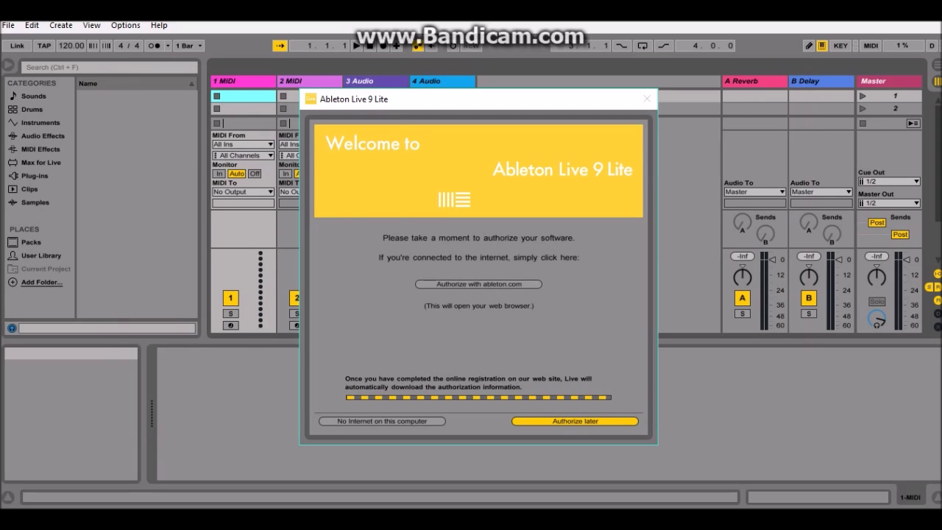
click(575, 421)
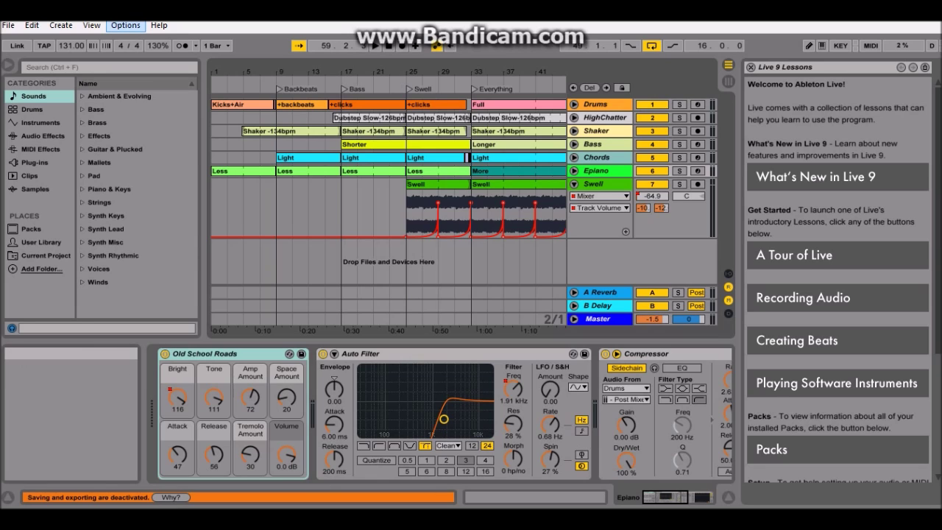
- Open the Link/MIDI preferences and set Control Surface 1 to Launchkey Mini
click(125, 25)
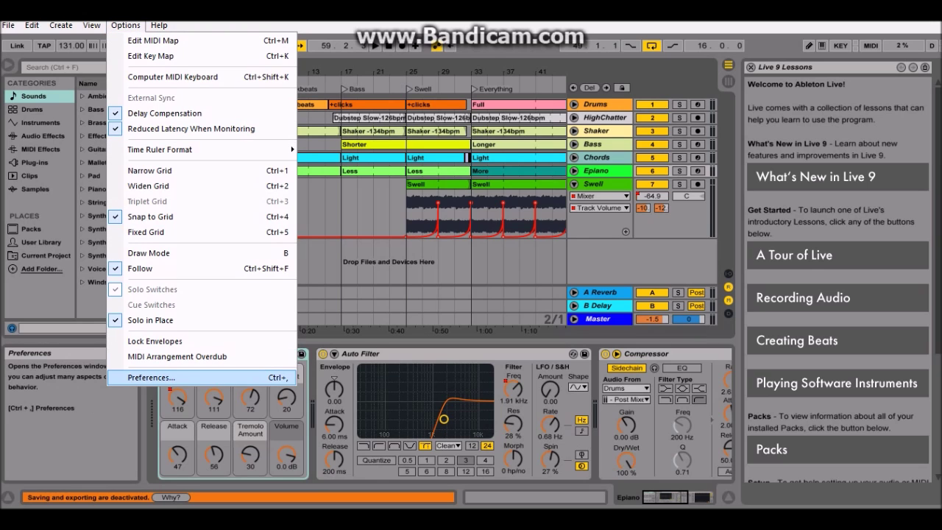
click(151, 377)
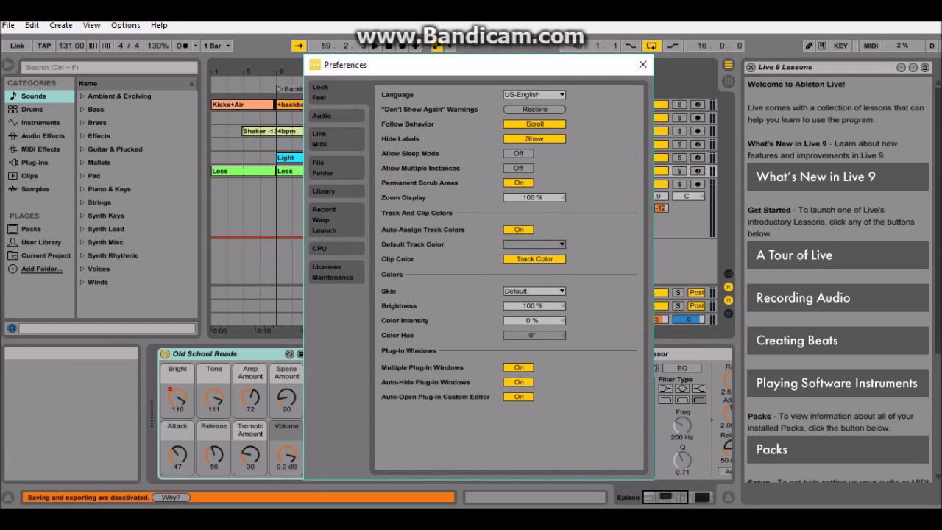
click(335, 139)
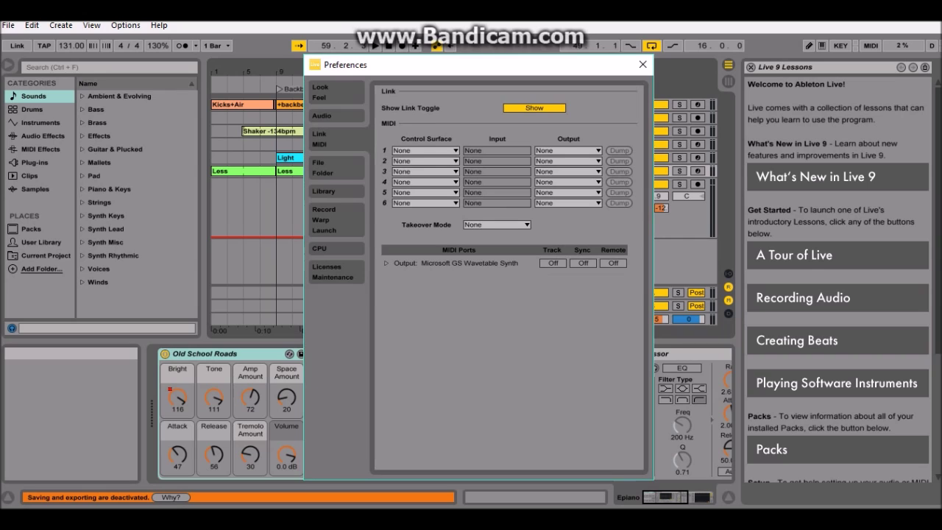
click(426, 150)
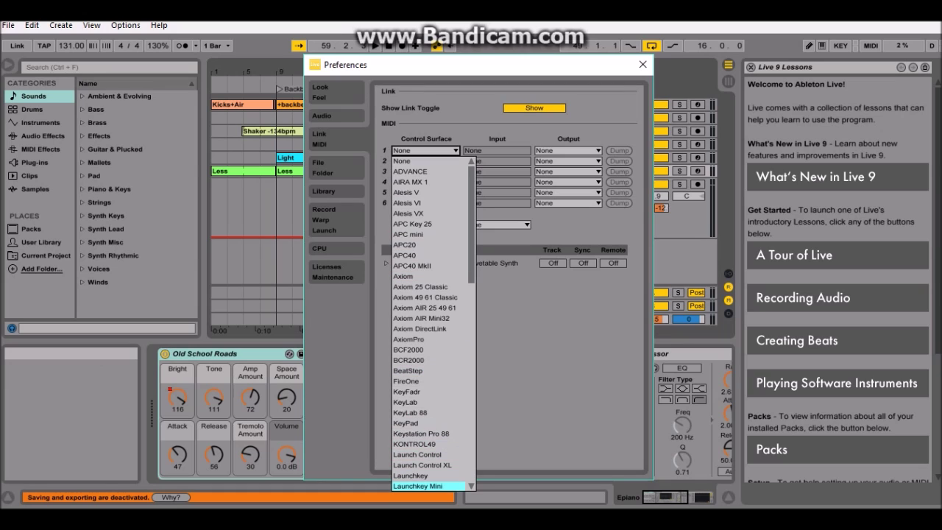
key(Escape)
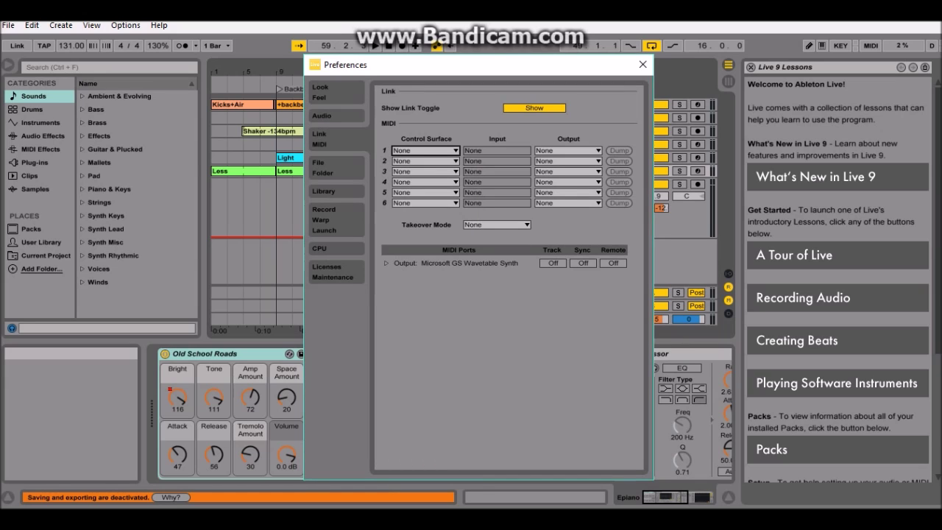
click(425, 150)
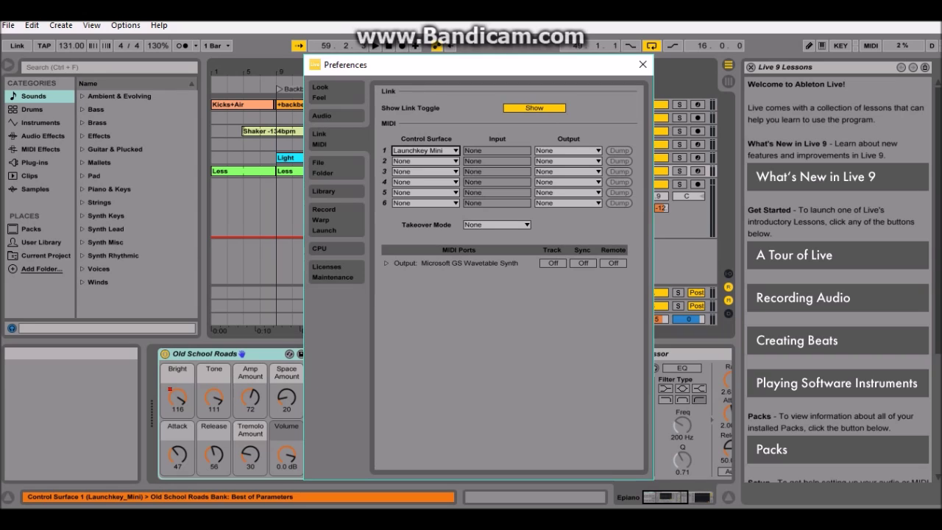
- Enable Track and Remote for the Microsoft GS Wavetable Synth output, keep the control surface's output at None, and close the preferences
click(568, 150)
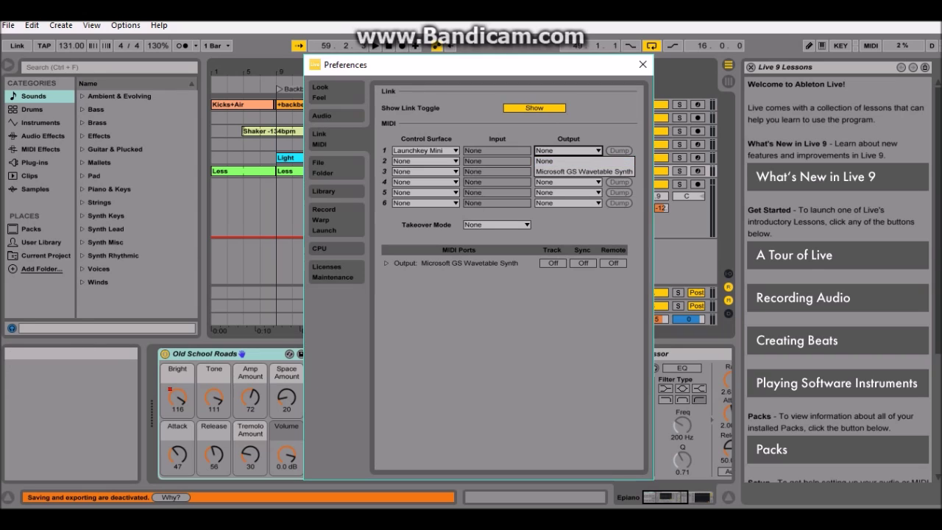
key(Escape)
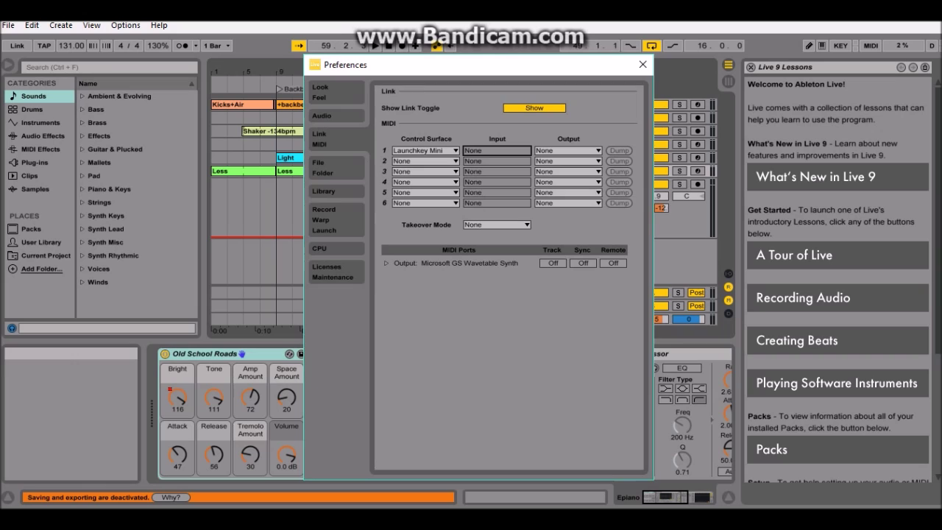
click(567, 150)
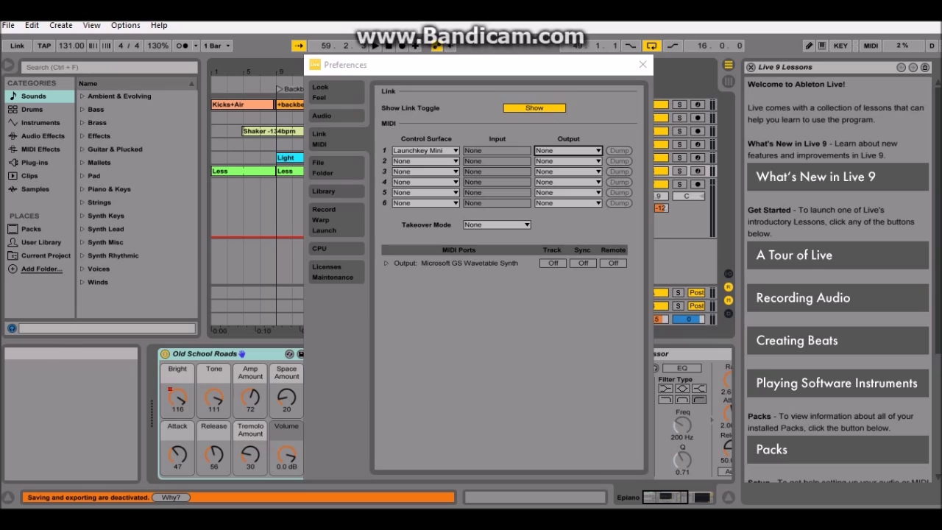
click(553, 263)
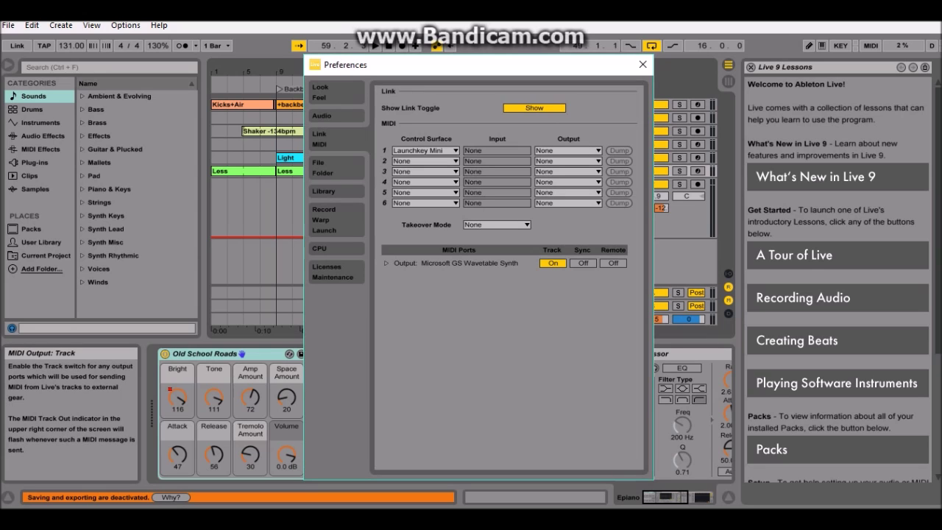
click(613, 263)
click(567, 150)
click(567, 161)
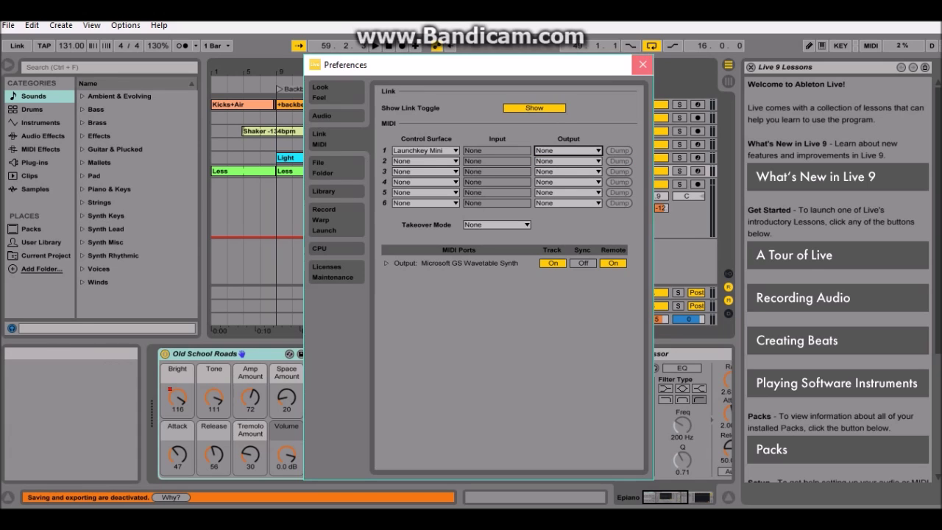
click(642, 64)
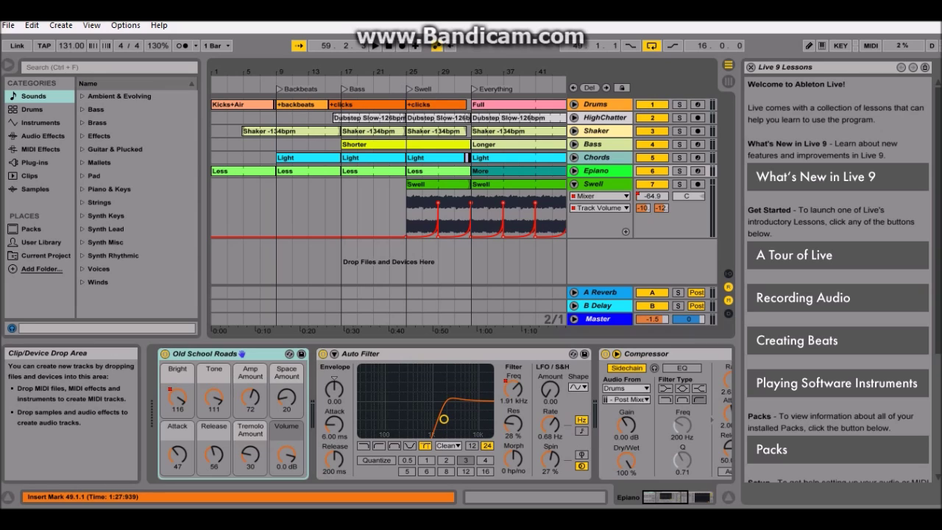
- Create a new Live Set in place of the demo song and check the Computer MIDI Keyboard switch
key(ctrl+s)
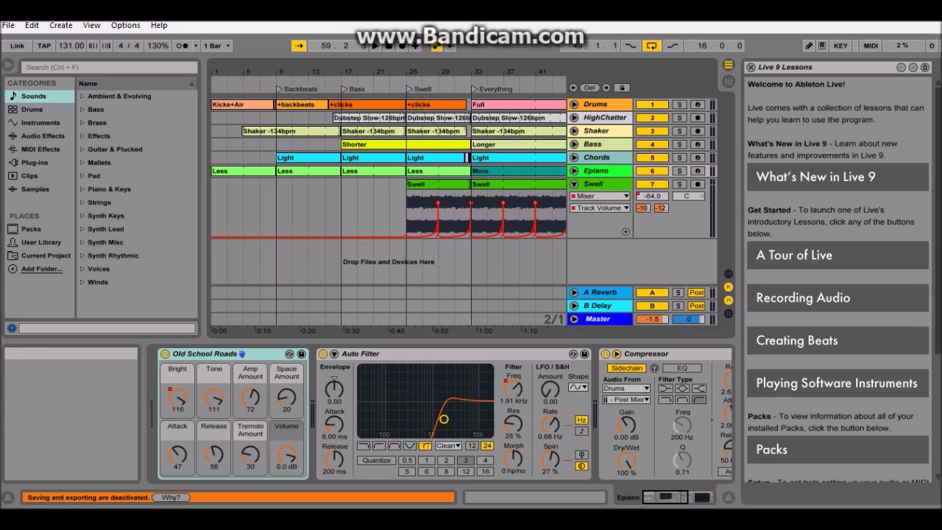
click(9, 25)
click(26, 40)
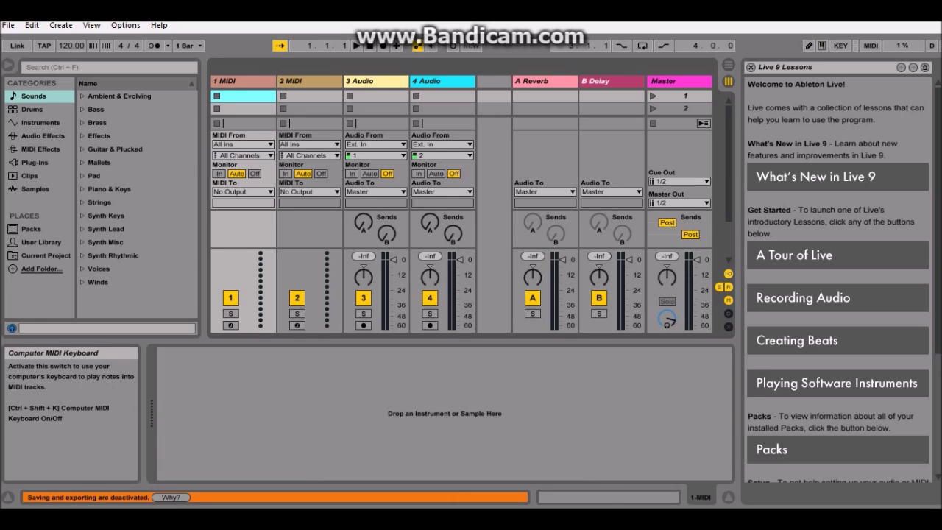
click(821, 46)
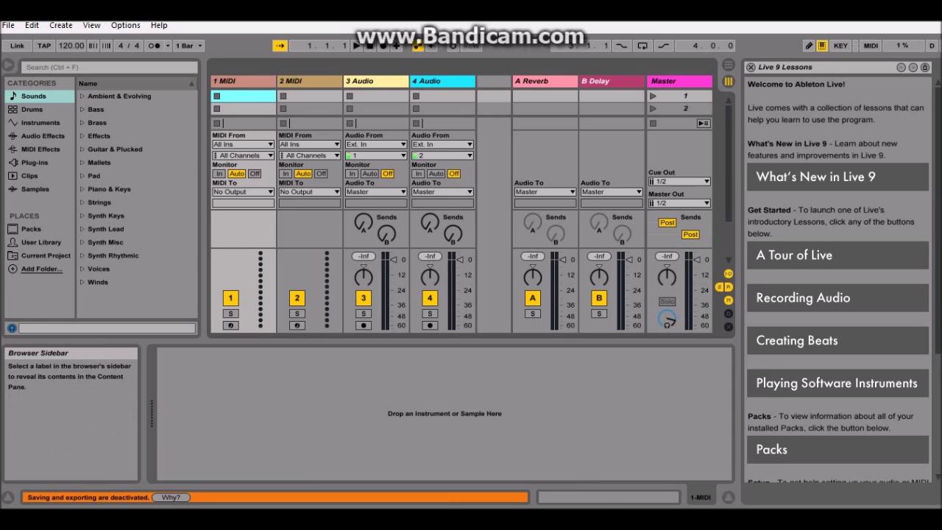
- Browse the Instruments, Drums, Sounds and Clips categories and preview the Kit-Core 606 kit and the Bongos-130bpm clip
click(40, 122)
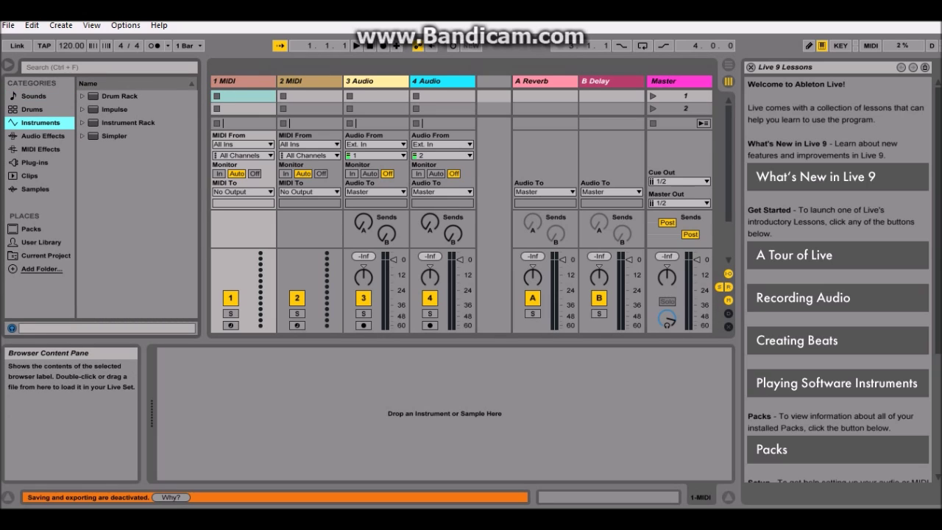
click(82, 95)
click(83, 96)
click(82, 96)
click(82, 96)
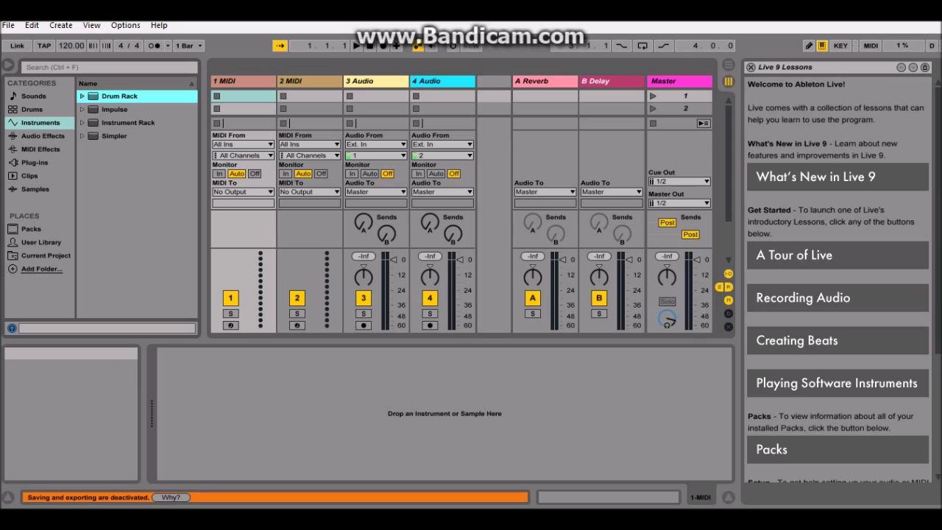
click(31, 109)
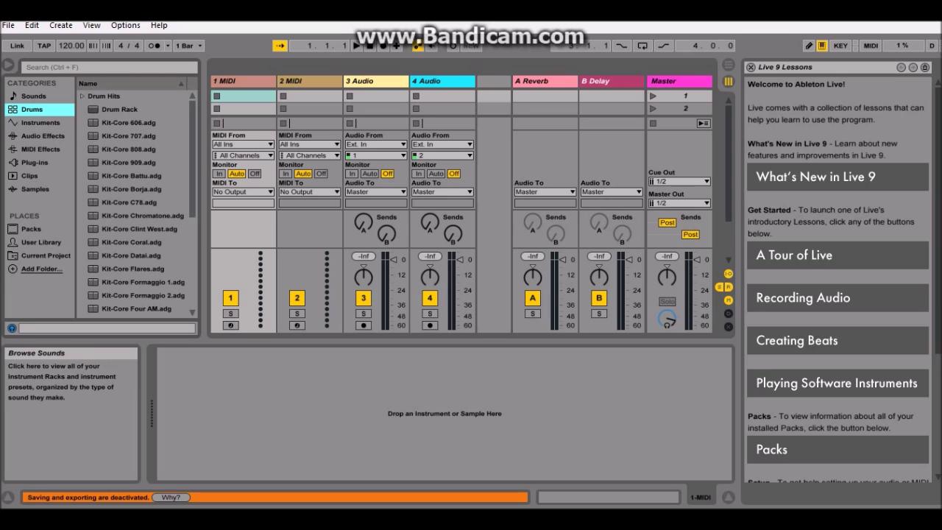
click(119, 109)
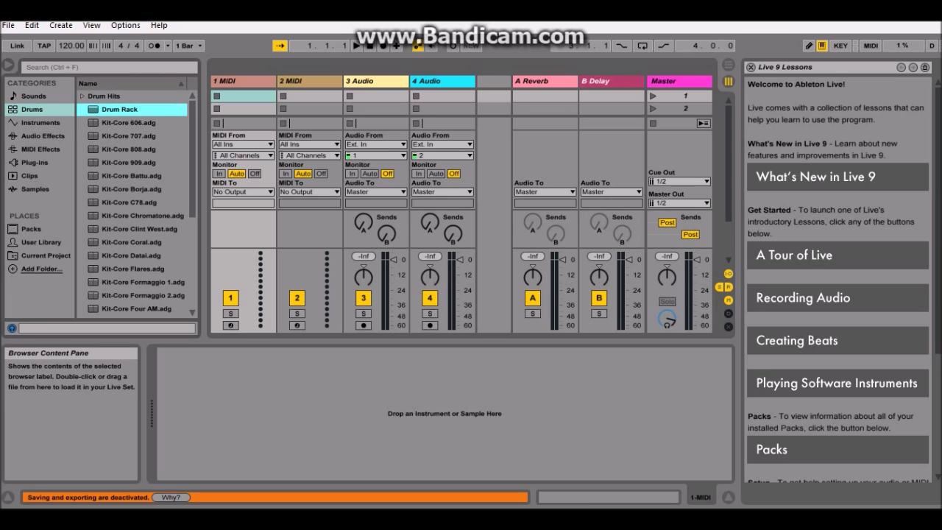
click(128, 122)
click(33, 95)
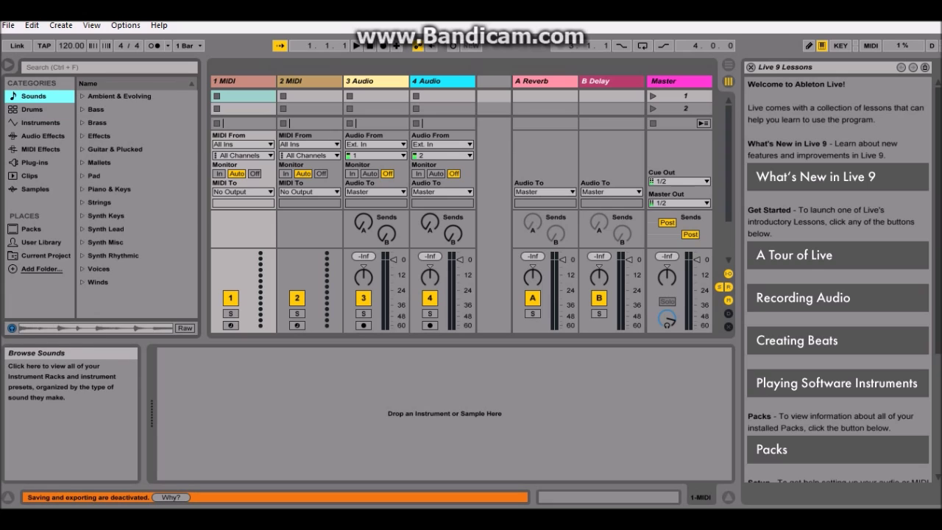
click(29, 175)
click(133, 136)
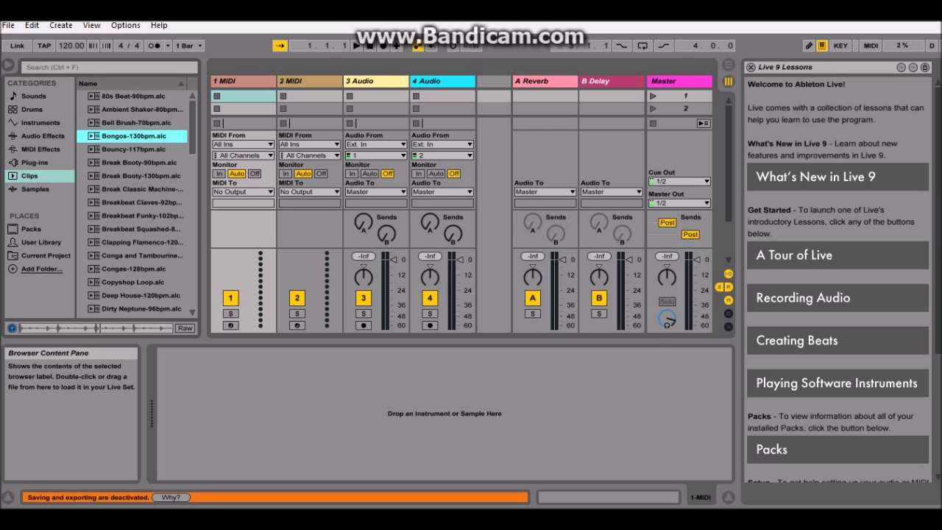
click(41, 122)
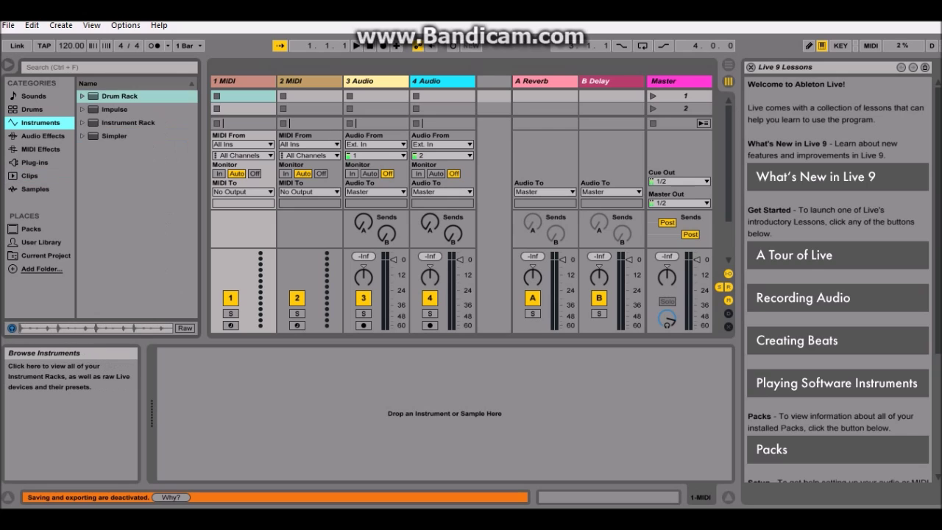
- Load A Snow Pad.adg from the Pad sounds onto a new MIDI track after 4 Audio
click(33, 96)
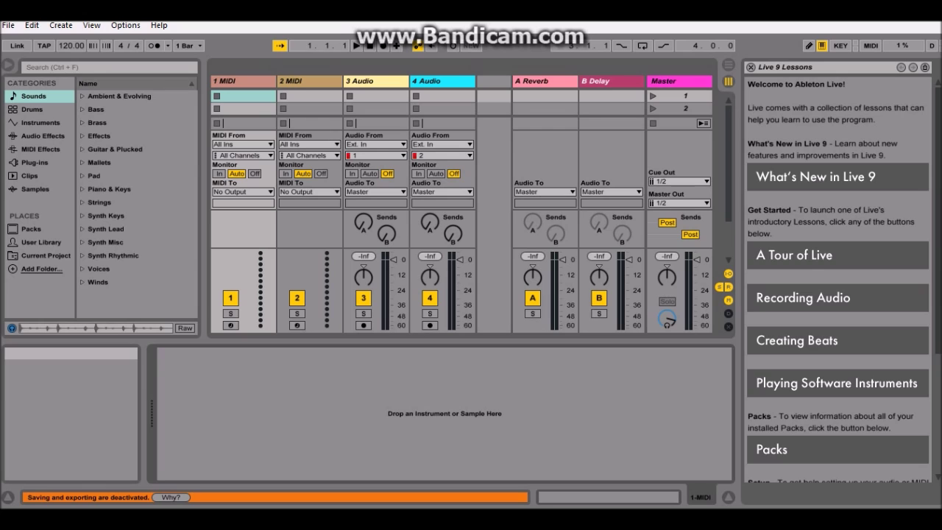
click(94, 175)
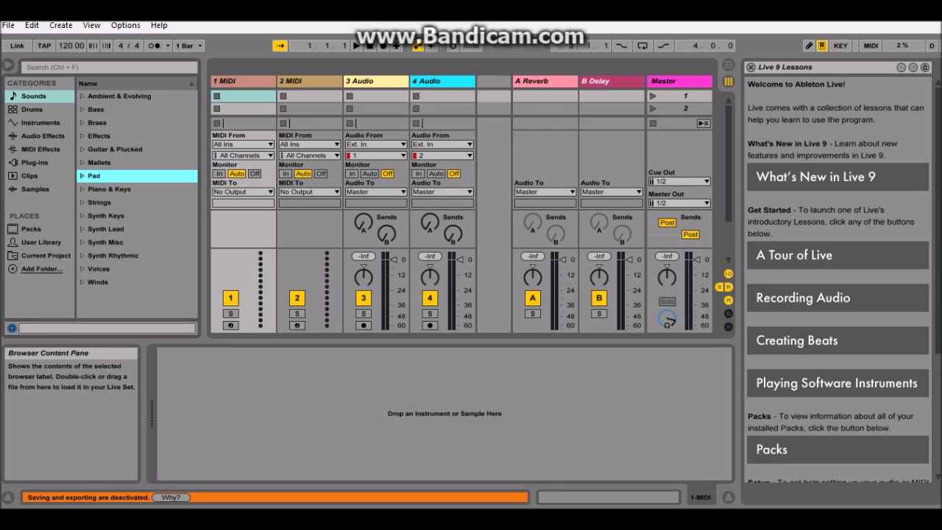
click(82, 176)
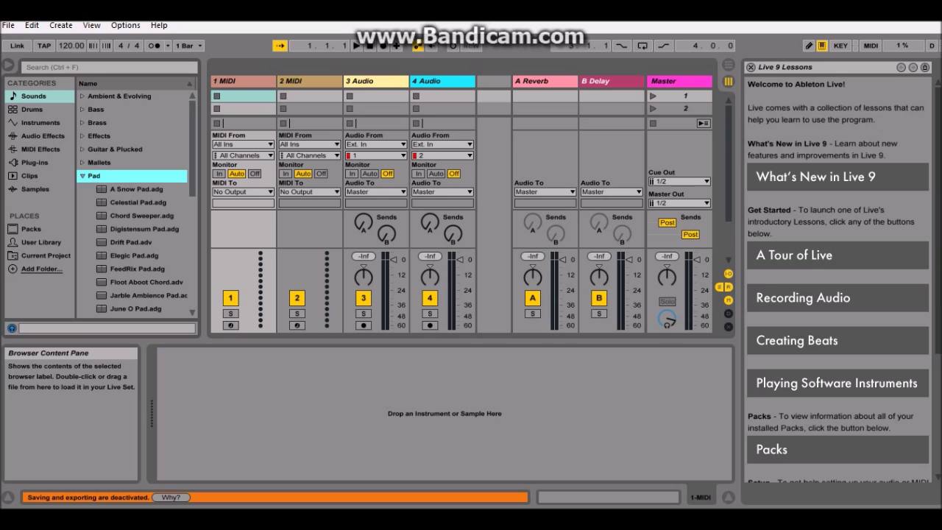
click(136, 189)
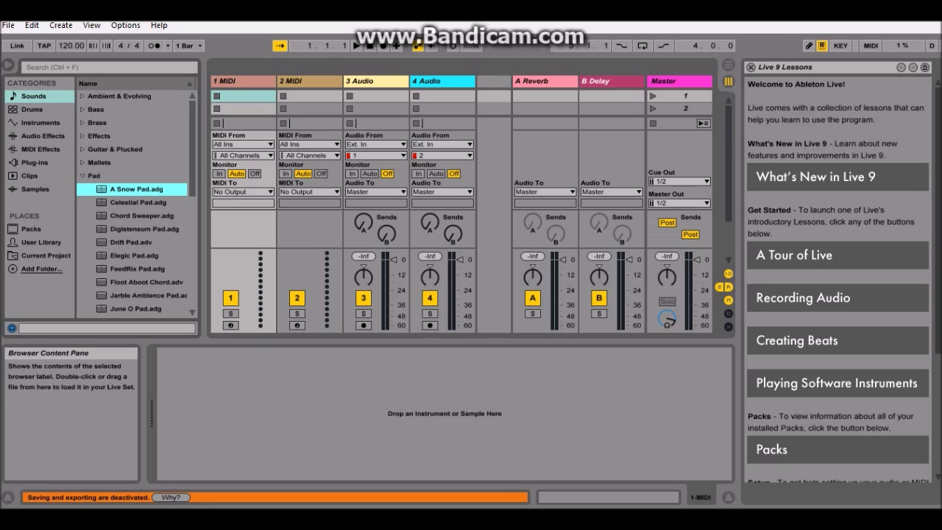
drag(136, 189, 494, 189)
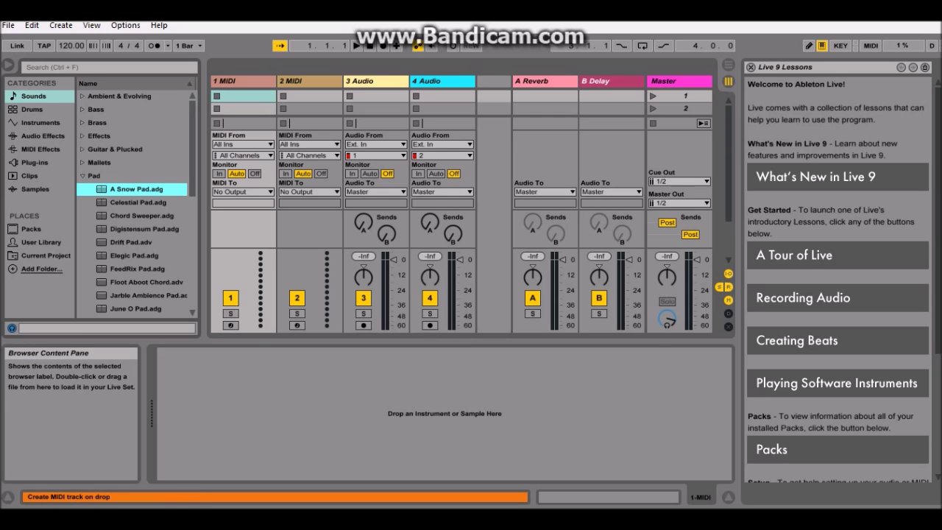
drag(136, 189, 494, 189)
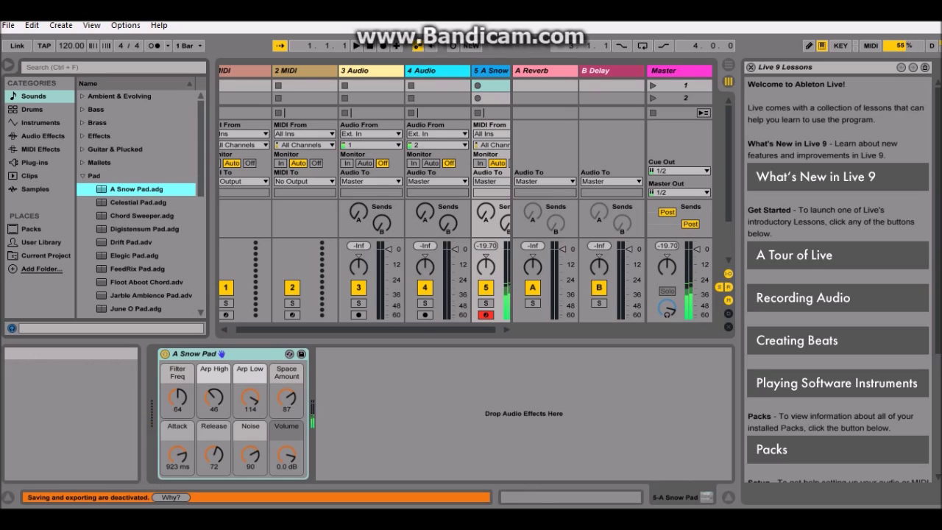
- Raise the system volume to hear A Snow Pad and set its Attack to 20.0 s
key(XF86AudioLowerVolume)
key(XF86AudioRaiseVolume)
key(XF86AudioRaiseVolume)
key(XF86AudioRaiseVolume)
key(XF86AudioRaiseVolume)
key(XF86AudioRaiseVolume)
key(XF86AudioRaiseVolume)
key(XF86AudioRaiseVolume)
key(XF86AudioRaiseVolume)
key(XF86AudioRaiseVolume)
key(XF86AudioRaiseVolume)
key(XF86AudioRaiseVolume)
key(XF86AudioRaiseVolume)
key(XF86AudioRaiseVolume)
key(XF86AudioRaiseVolume)
key(XF86AudioRaiseVolume)
key(XF86AudioRaiseVolume)
key(XF86AudioRaiseVolume)
key(XF86AudioRaiseVolume)
key(XF86AudioRaiseVolume)
key(XF86AudioRaiseVolume)
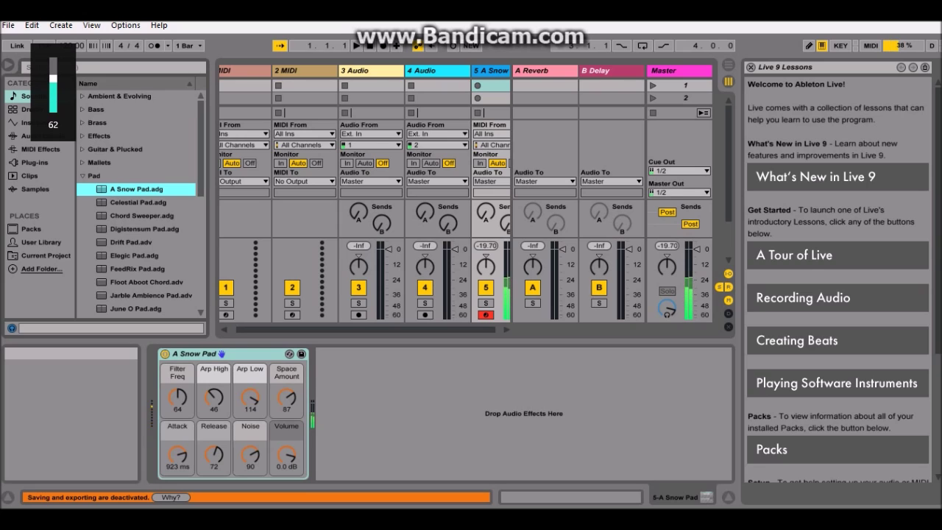
key(XF86AudioRaiseVolume)
key(XF86AudioRaiseVolume)
key(XF86AudioRaiseVolume)
key(XF86AudioRaiseVolume)
key(XF86AudioRaiseVolume)
key(XF86AudioRaiseVolume)
key(XF86AudioRaiseVolume)
key(XF86AudioRaiseVolume)
key(XF86AudioRaiseVolume)
key(XF86AudioRaiseVolume)
key(XF86AudioRaiseVolume)
key(XF86AudioRaiseVolume)
key(XF86AudioRaiseVolume)
key(XF86AudioRaiseVolume)
key(XF86AudioRaiseVolume)
key(XF86AudioRaiseVolume)
key(XF86AudioRaiseVolume)
key(XF86AudioRaiseVolume)
key(XF86AudioRaiseVolume)
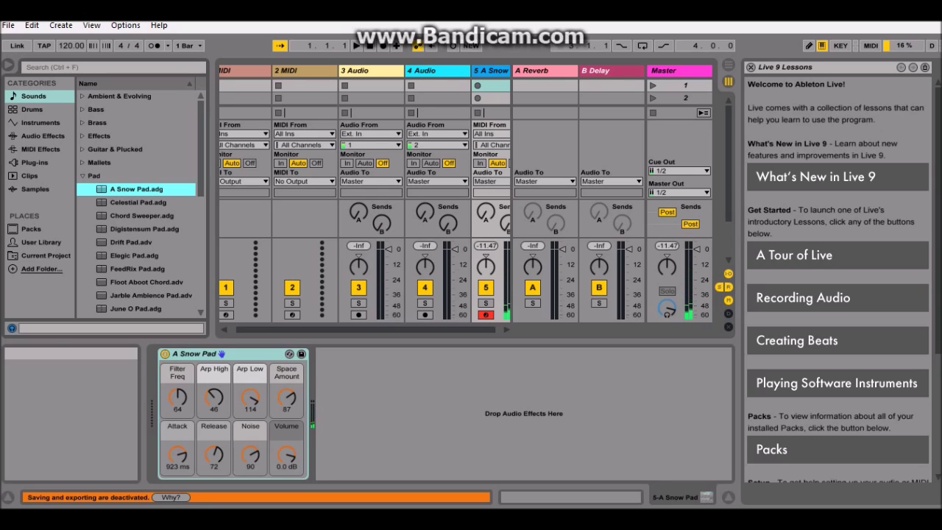
drag(178, 455, 178, 419)
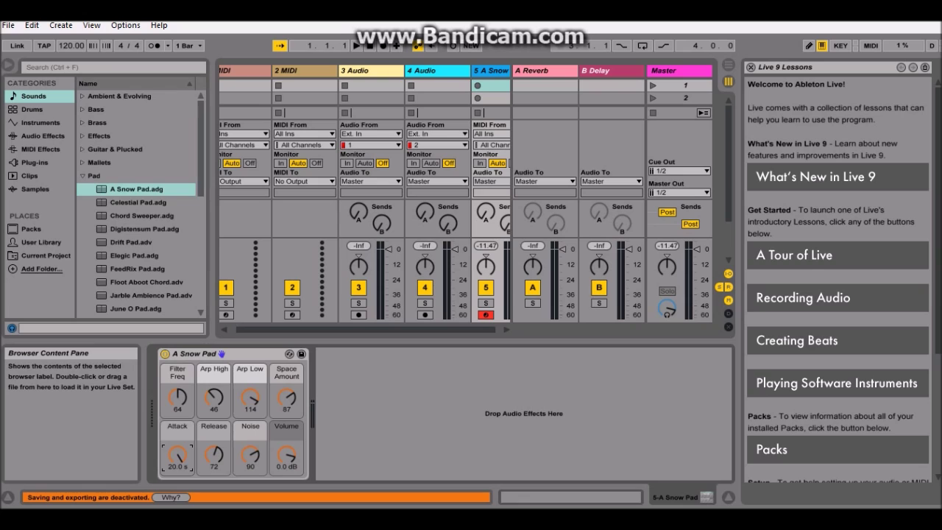
- Replace the instrument on track 5 with Celestial Pad.adg and launch scene 1
click(137, 202)
double_click(138, 201)
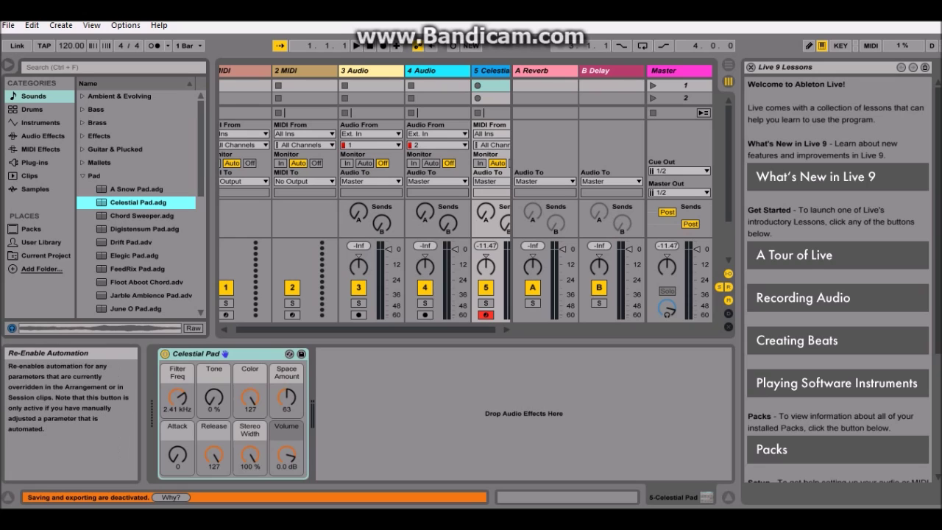
click(653, 85)
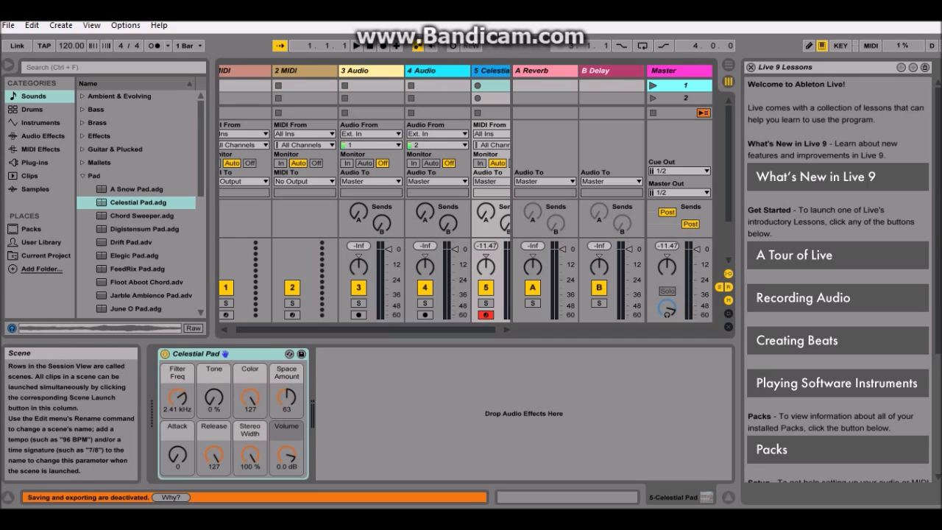